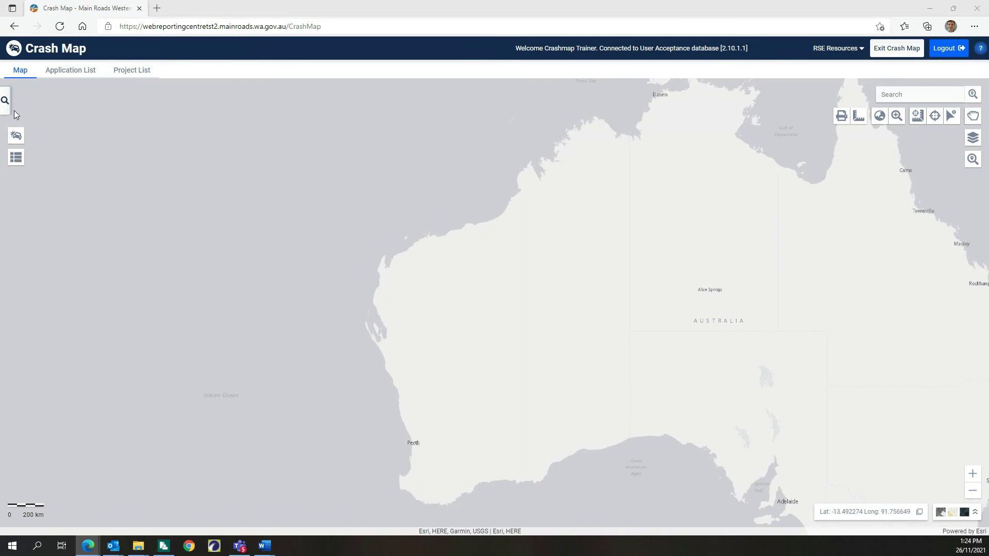
Step: Show the Crash analysis options in the query panel and begin adding a road parameter
{"action": "left_click", "coordinate": [4, 100]}
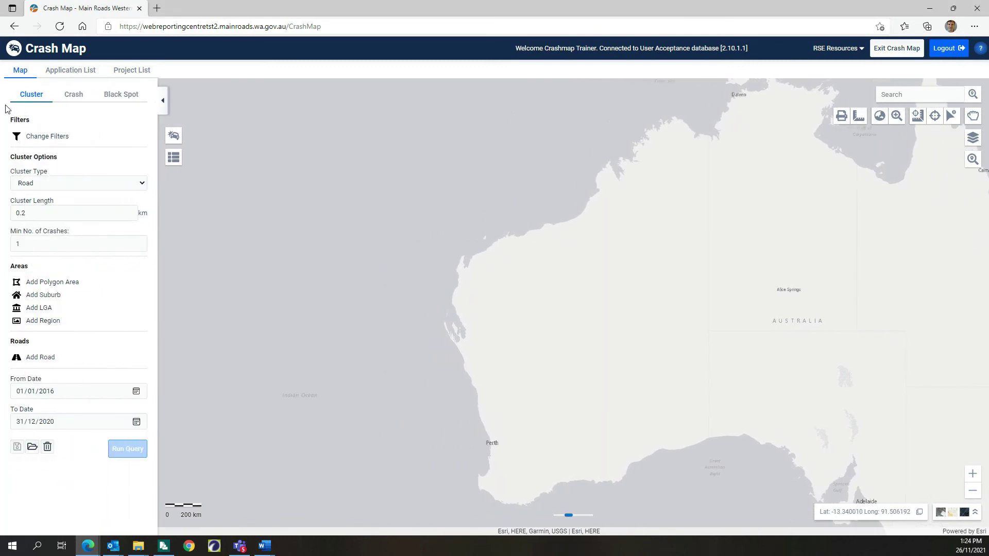
{"action": "left_click", "coordinate": [75, 95]}
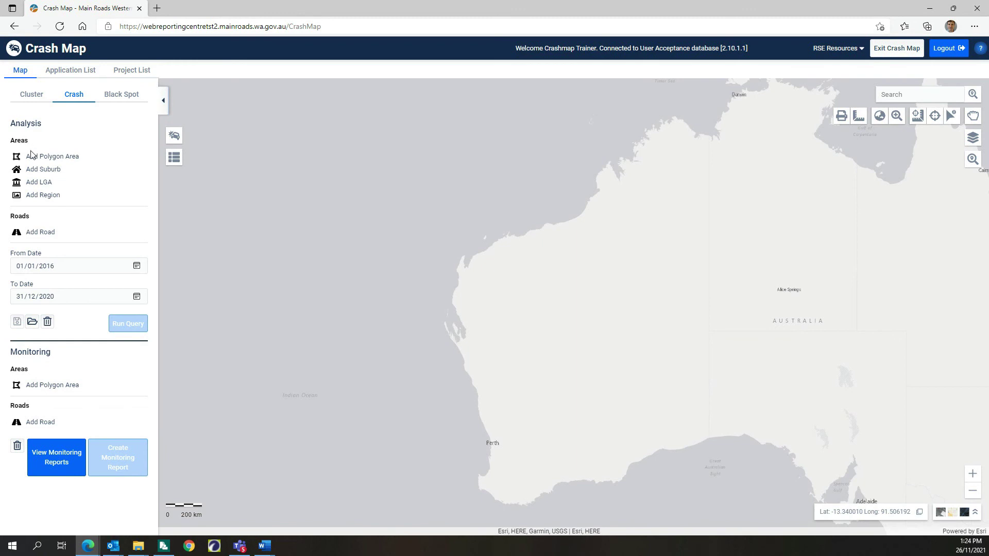
{"action": "left_click", "coordinate": [41, 233]}
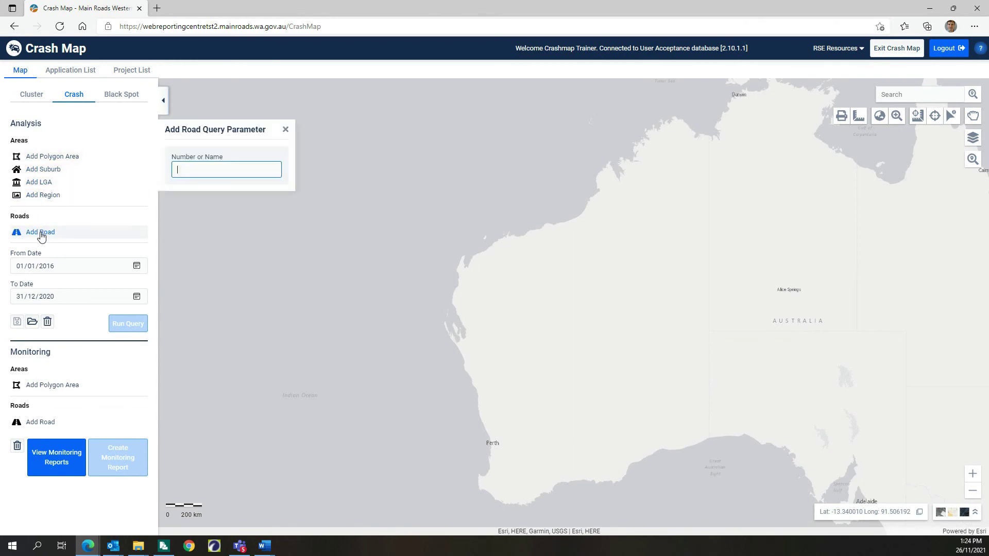
Step: Add road 1140061 Vahland Av with SLK from and to 1.52 Collins Rd
{"action": "type", "text": "vahlan"}
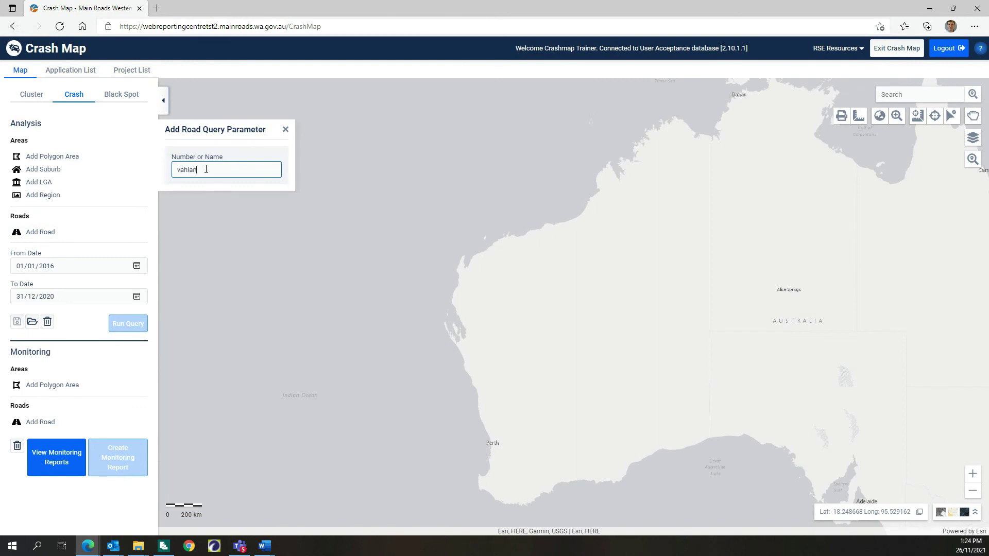
{"action": "type", "text": "d av"}
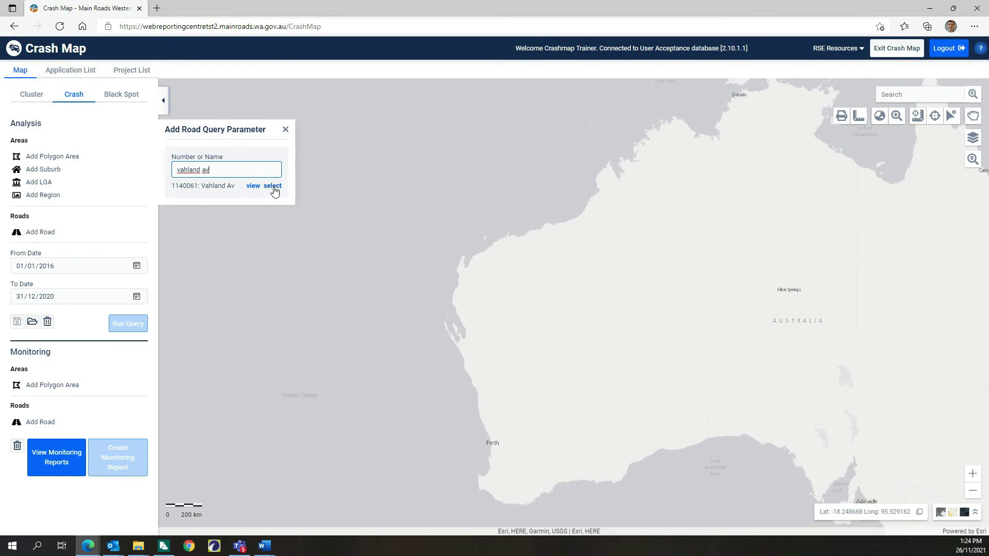
{"action": "left_click", "coordinate": [272, 187]}
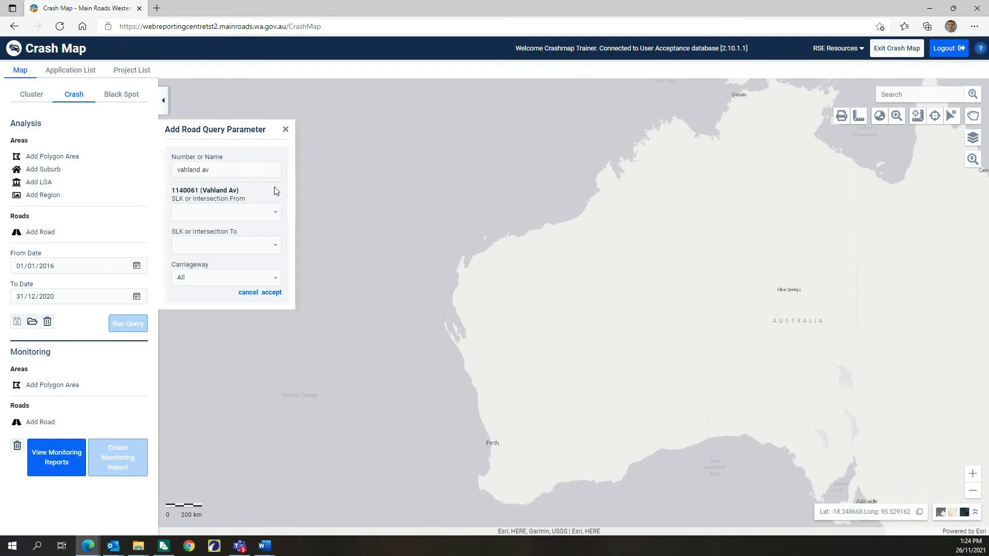
{"action": "left_click", "coordinate": [268, 215]}
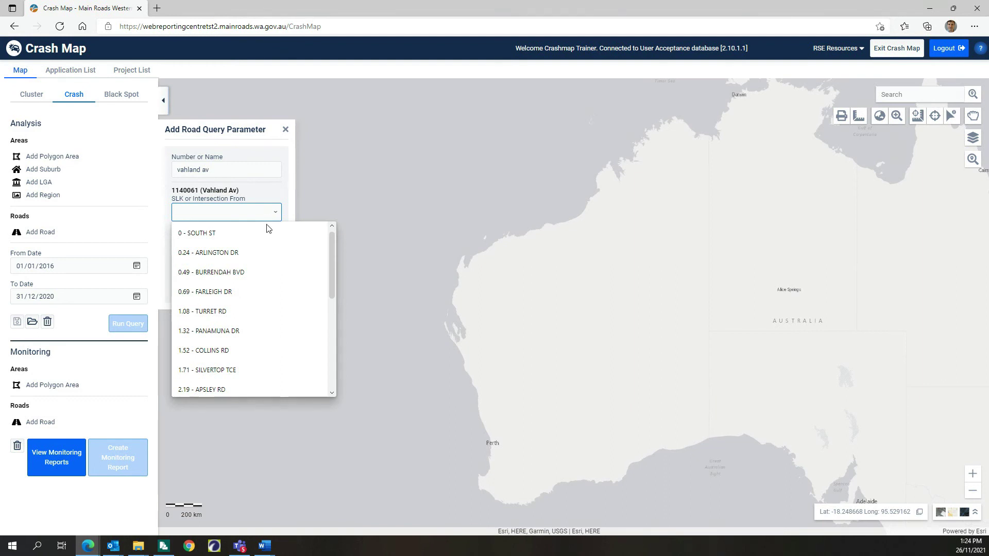
{"action": "scroll", "coordinate": [257, 312], "scroll_direction": "down", "scroll_amount": 3}
{"action": "scroll", "coordinate": [255, 319], "scroll_direction": "up", "scroll_amount": 5}
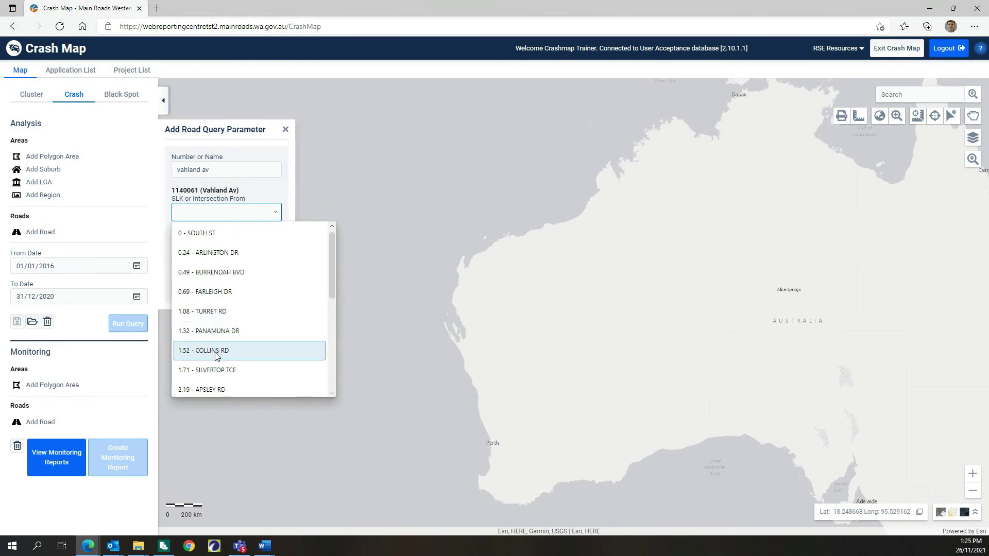
{"action": "left_click", "coordinate": [222, 350]}
{"action": "left_click", "coordinate": [267, 247]}
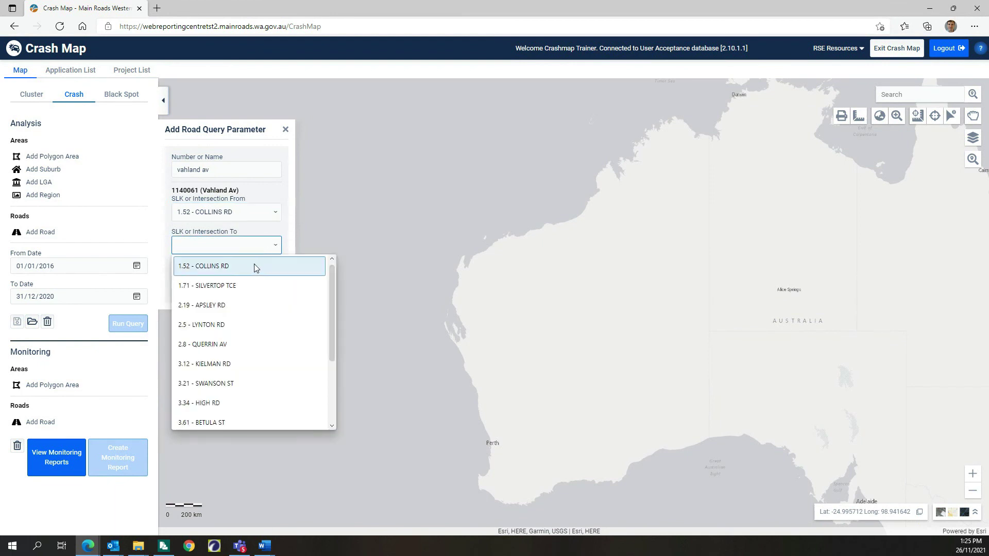
{"action": "left_click", "coordinate": [255, 265]}
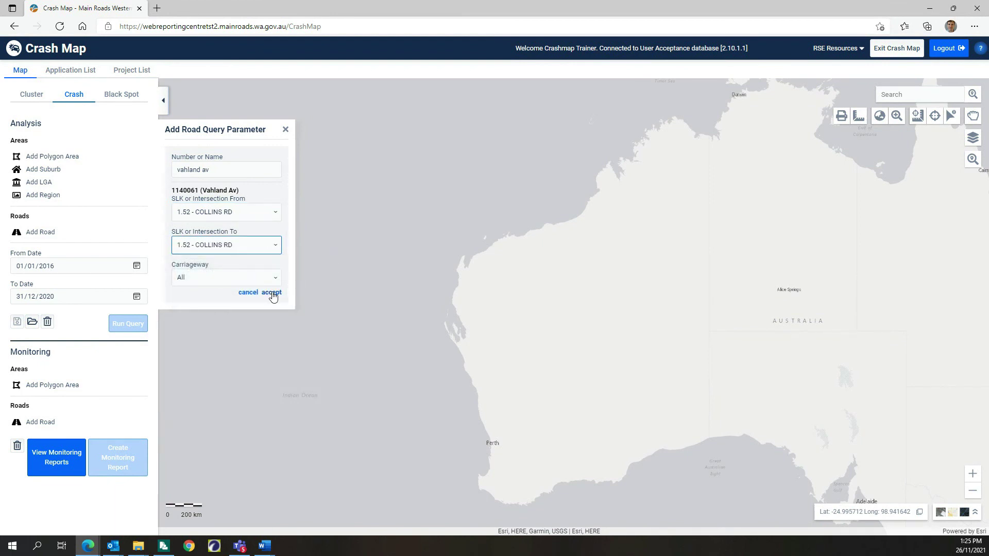
{"action": "left_click", "coordinate": [272, 292]}
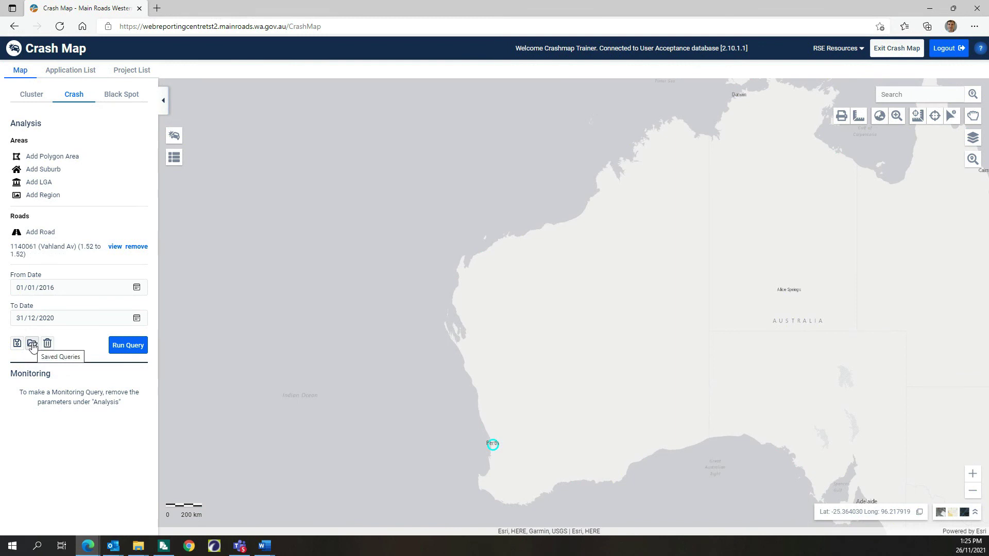
Step: Find no saved queries, then switch to Cluster and back to Crash to reset the query
{"action": "left_click", "coordinate": [32, 345]}
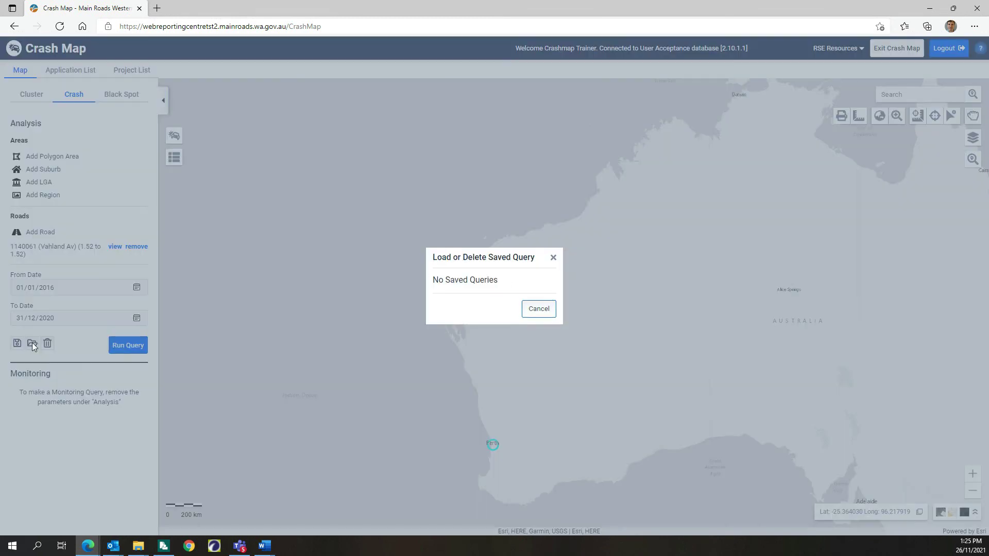
{"action": "left_click", "coordinate": [553, 258]}
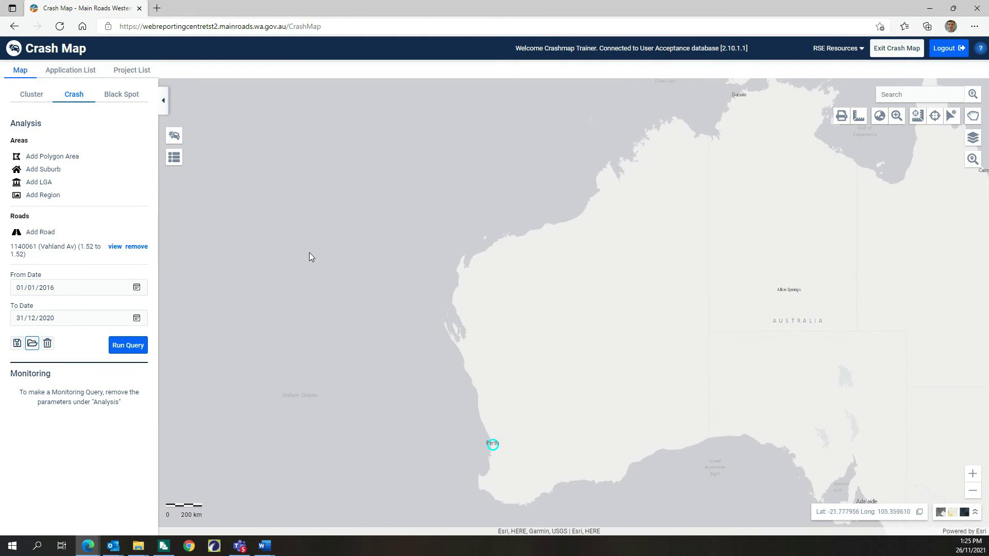
{"action": "left_click", "coordinate": [37, 96]}
{"action": "left_click", "coordinate": [68, 97]}
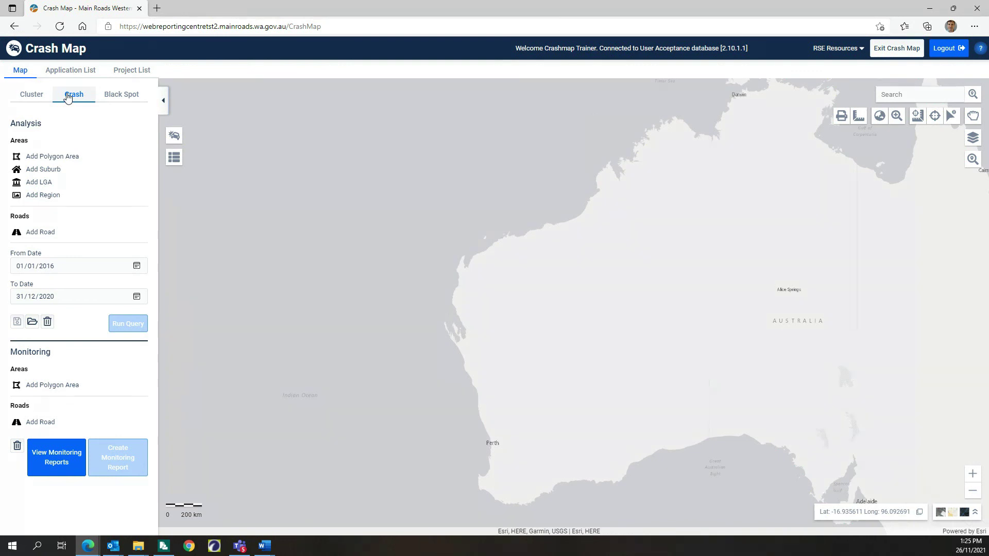
Step: Search for Craigie Dr (1311791) in Joondalup and frame the map on that area
{"action": "left_click", "coordinate": [917, 96]}
{"action": "left_click", "coordinate": [843, 164]}
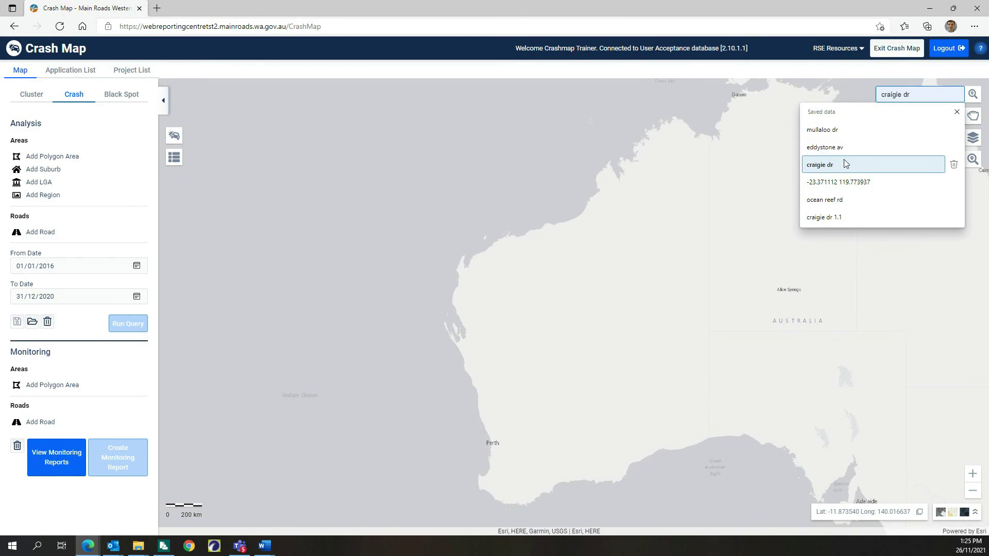
{"action": "left_click", "coordinate": [926, 97]}
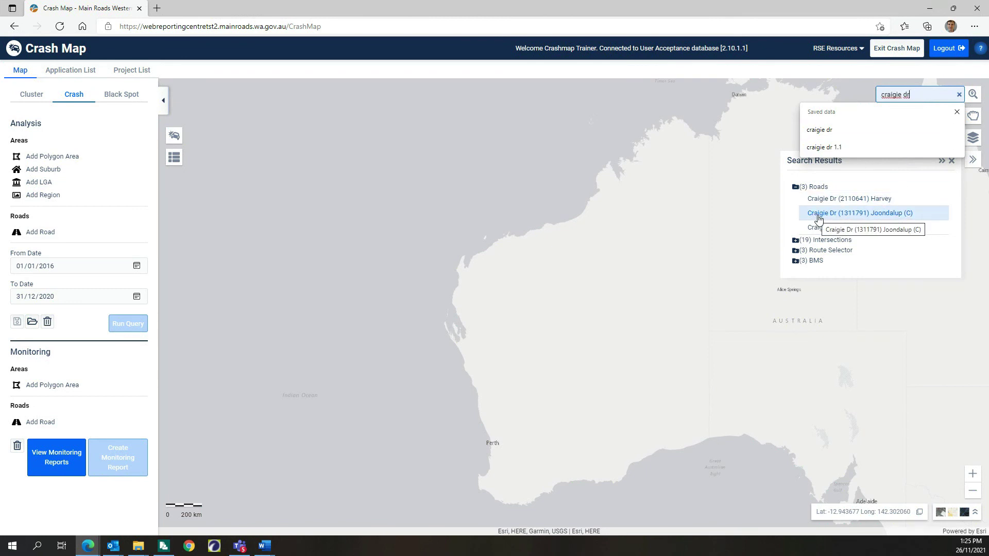
{"action": "left_click", "coordinate": [820, 215]}
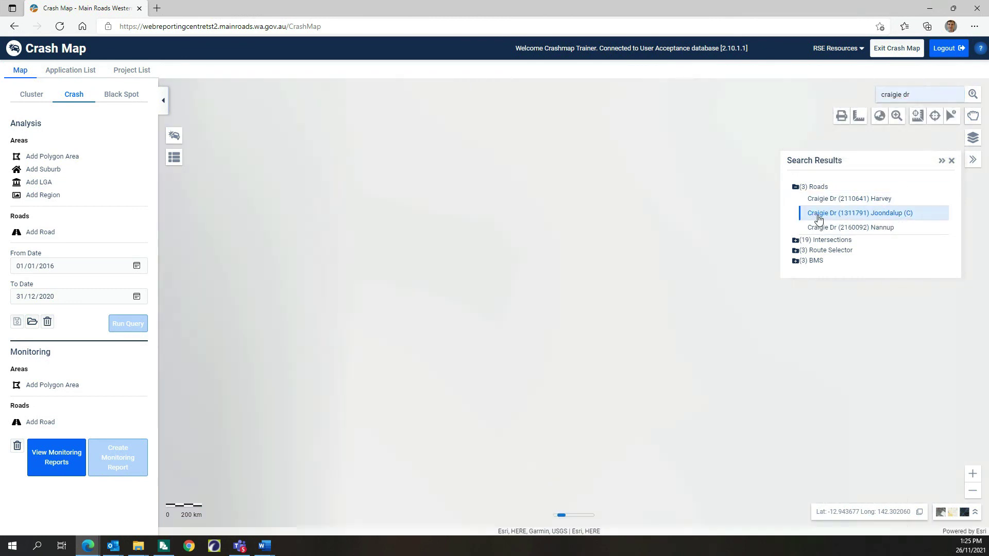
{"action": "left_click", "coordinate": [952, 160]}
{"action": "scroll", "coordinate": [684, 306], "scroll_direction": "down", "scroll_amount": 1}
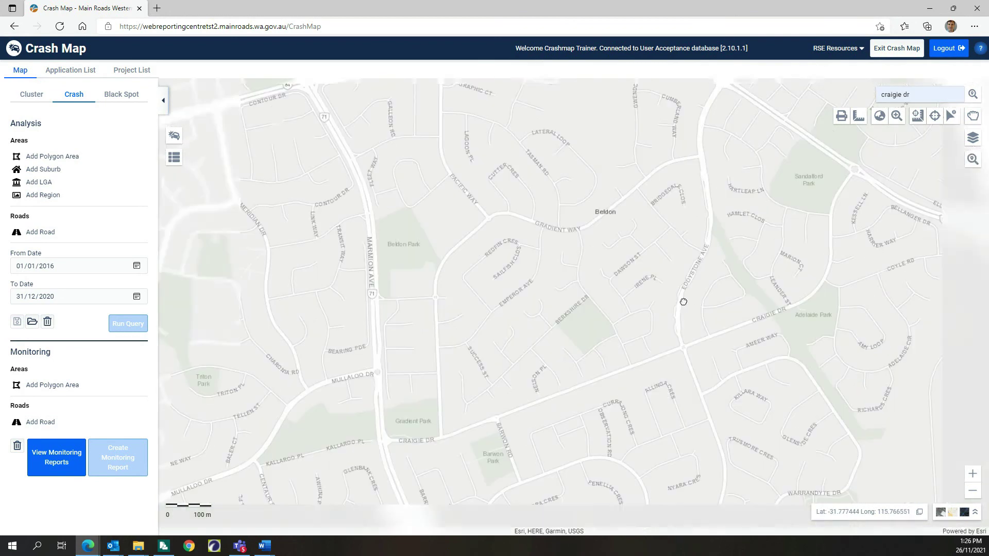
{"action": "left_click_drag", "start_coordinate": [678, 302], "coordinate": [607, 277]}
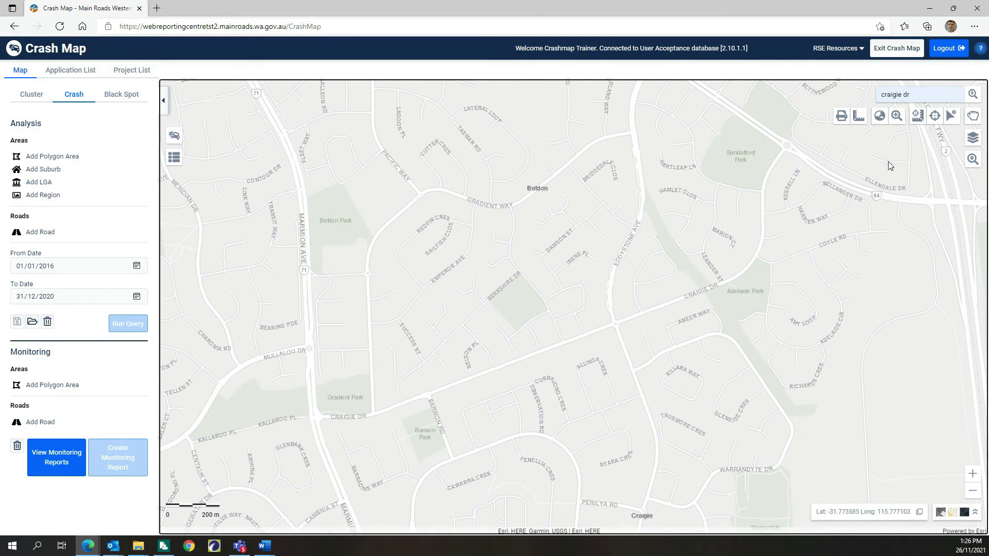
Step: Turn on the Crashes (2016 - 2020) map layer
{"action": "left_click", "coordinate": [974, 139]}
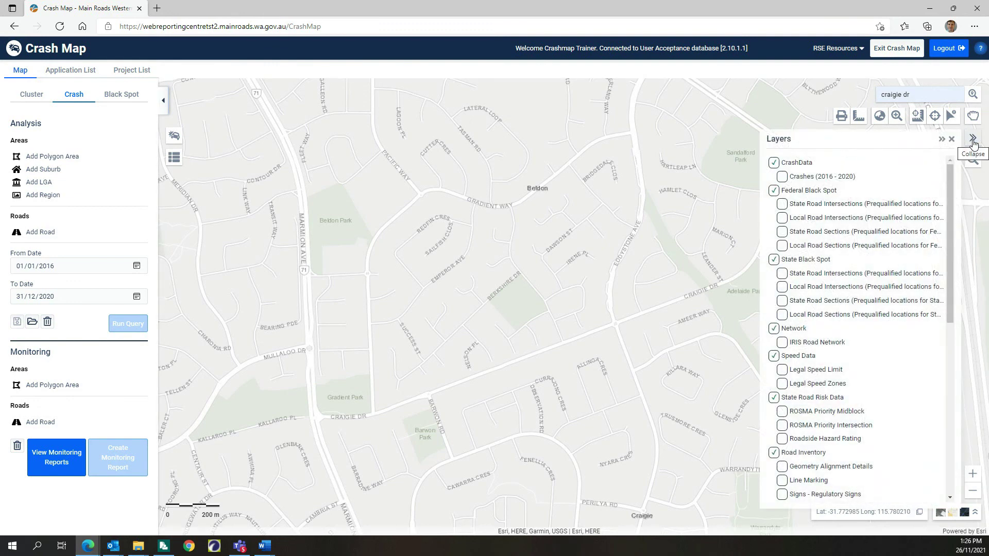
{"action": "left_click", "coordinate": [782, 177]}
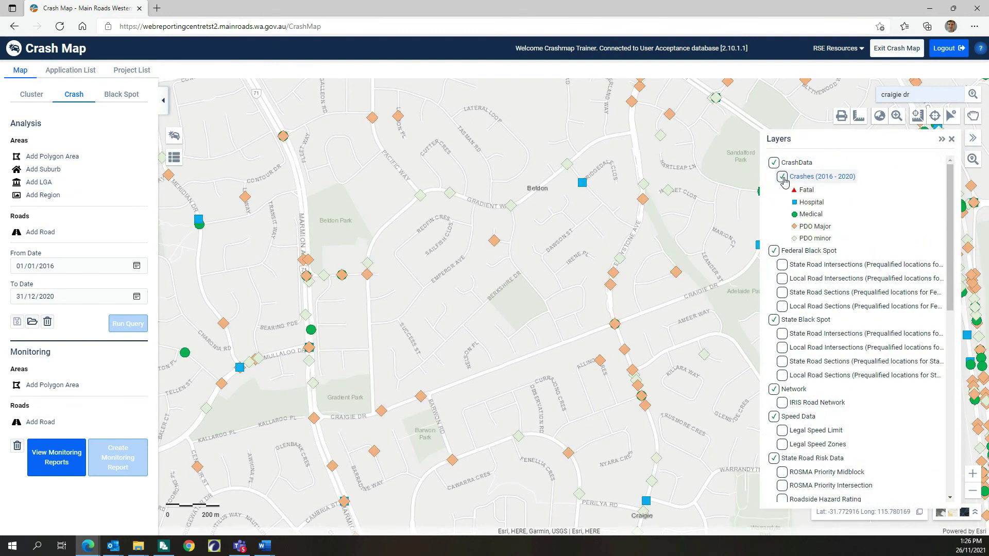
{"action": "left_click", "coordinate": [953, 140]}
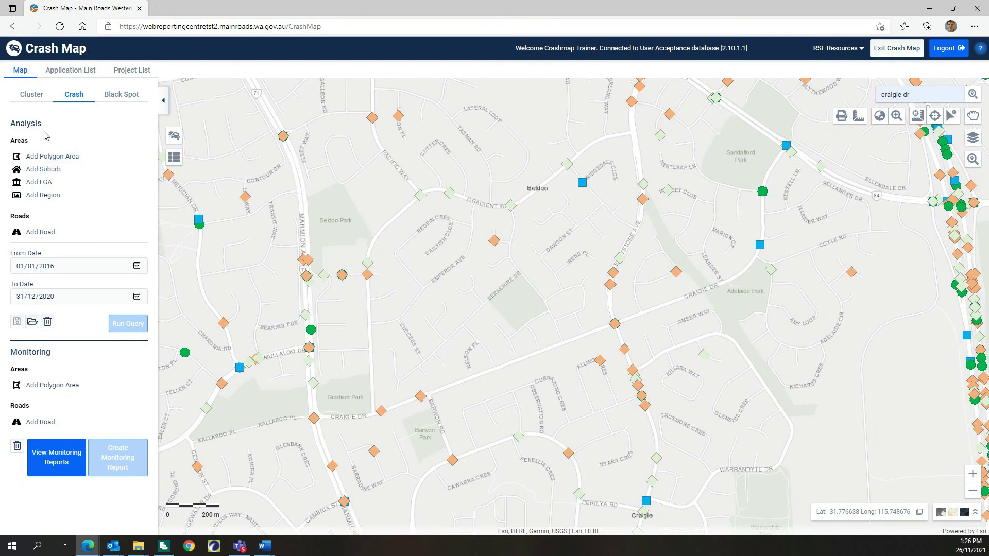
{"action": "left_click", "coordinate": [53, 160]}
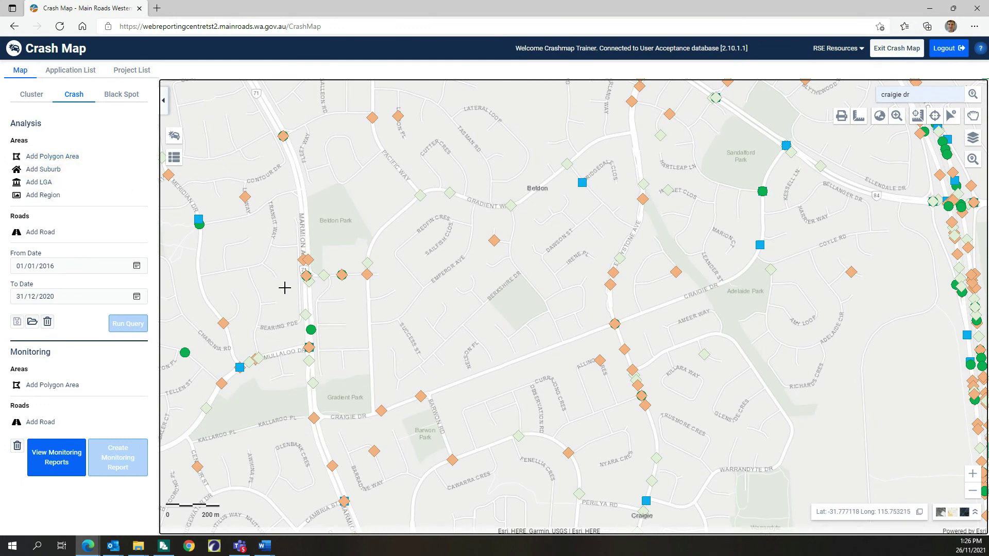
{"action": "left_click", "coordinate": [329, 428]}
{"action": "left_click", "coordinate": [328, 408]}
{"action": "left_click", "coordinate": [412, 386]}
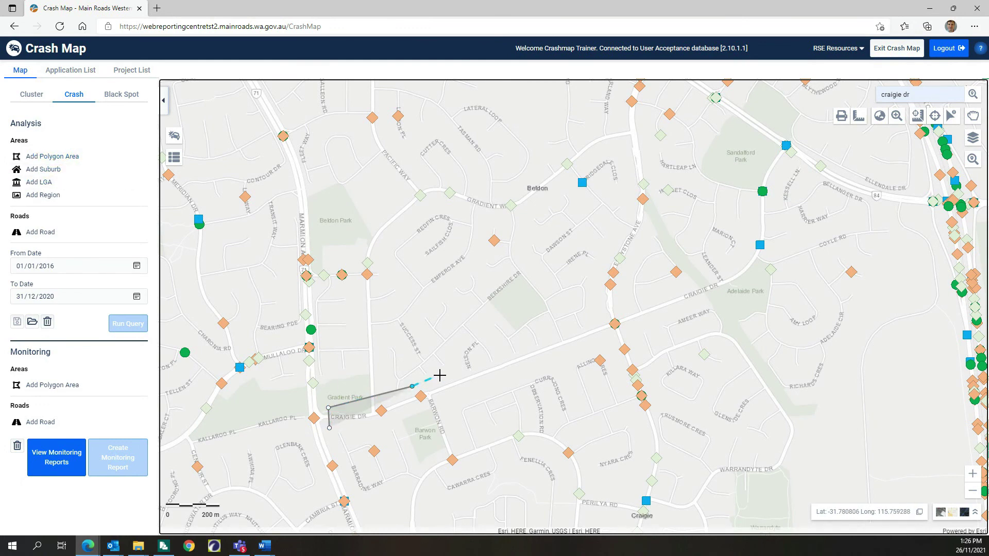
{"action": "left_click", "coordinate": [598, 319]}
{"action": "left_click", "coordinate": [595, 286]}
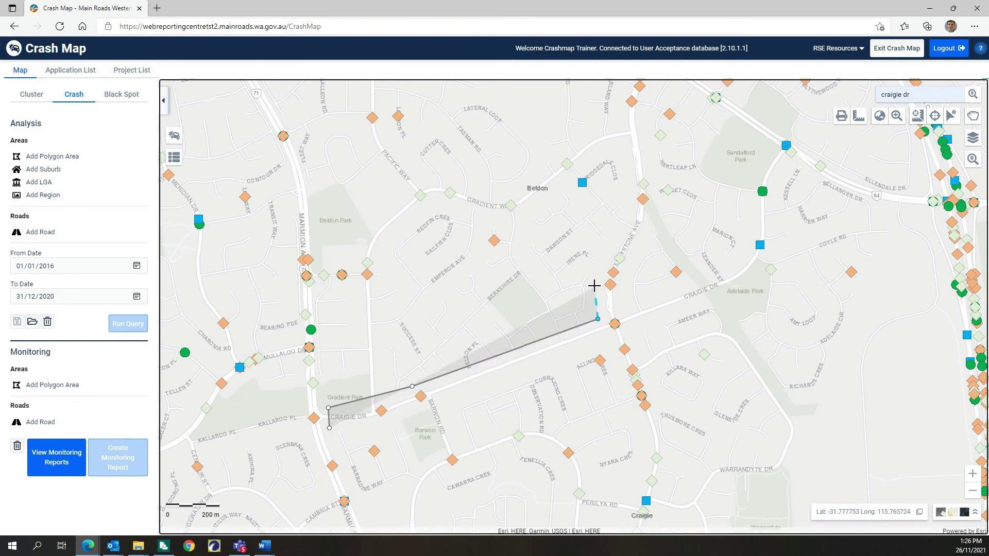
{"action": "left_click", "coordinate": [617, 242]}
{"action": "left_click", "coordinate": [635, 248]}
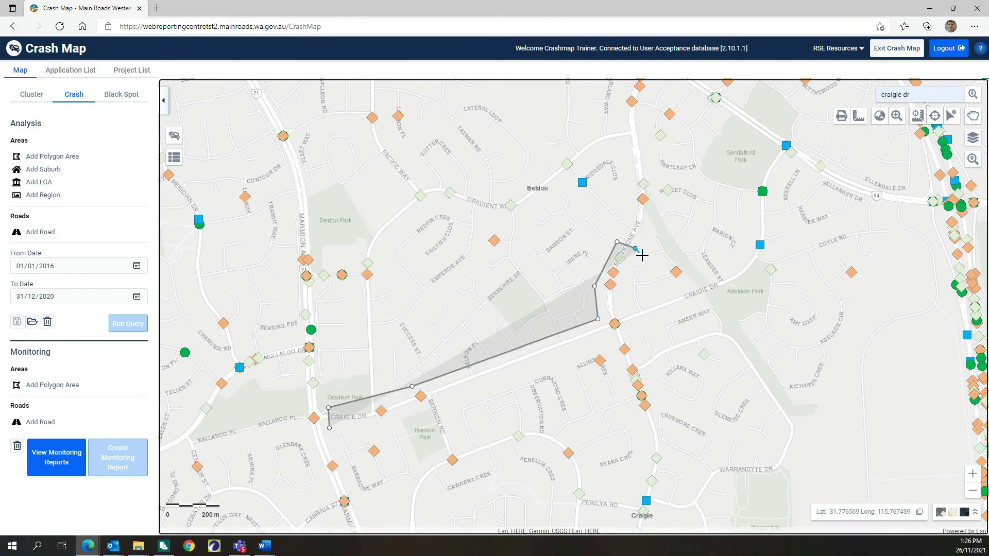
{"action": "left_click", "coordinate": [627, 302]}
{"action": "left_click", "coordinate": [691, 280]}
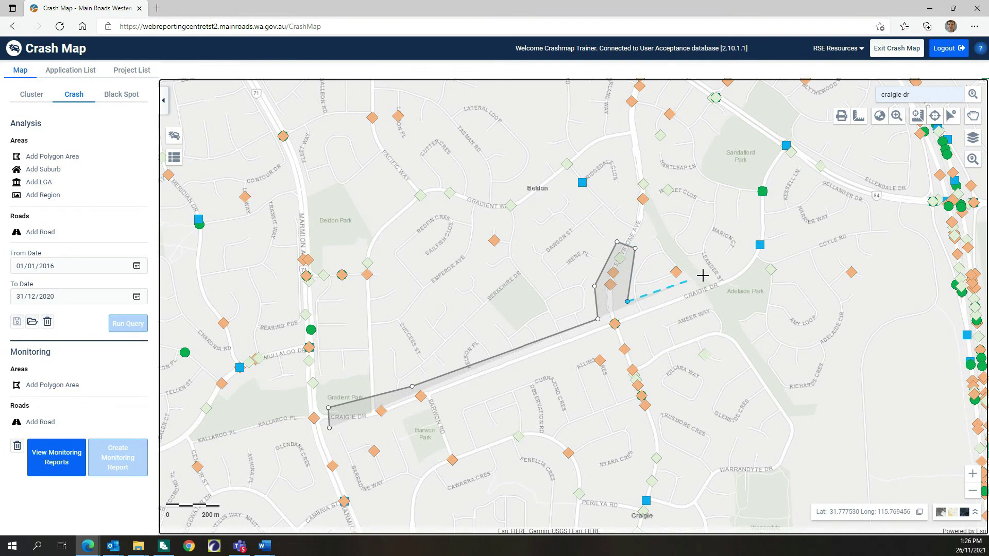
{"action": "left_click", "coordinate": [738, 258]}
{"action": "left_click", "coordinate": [752, 211]}
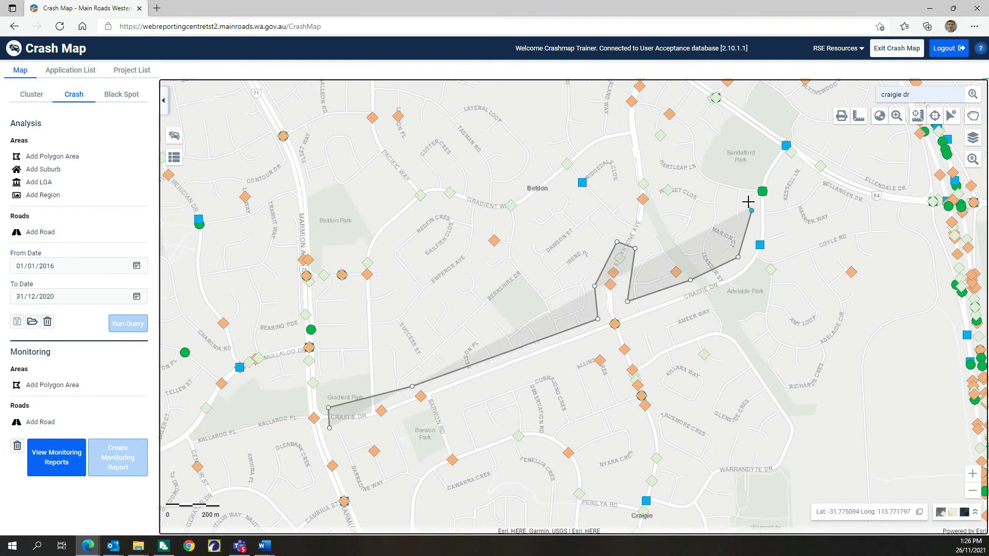
{"action": "left_click", "coordinate": [761, 155]}
{"action": "left_click", "coordinate": [784, 166]}
{"action": "left_click", "coordinate": [777, 251]}
{"action": "left_click", "coordinate": [742, 289]}
{"action": "left_click", "coordinate": [639, 335]}
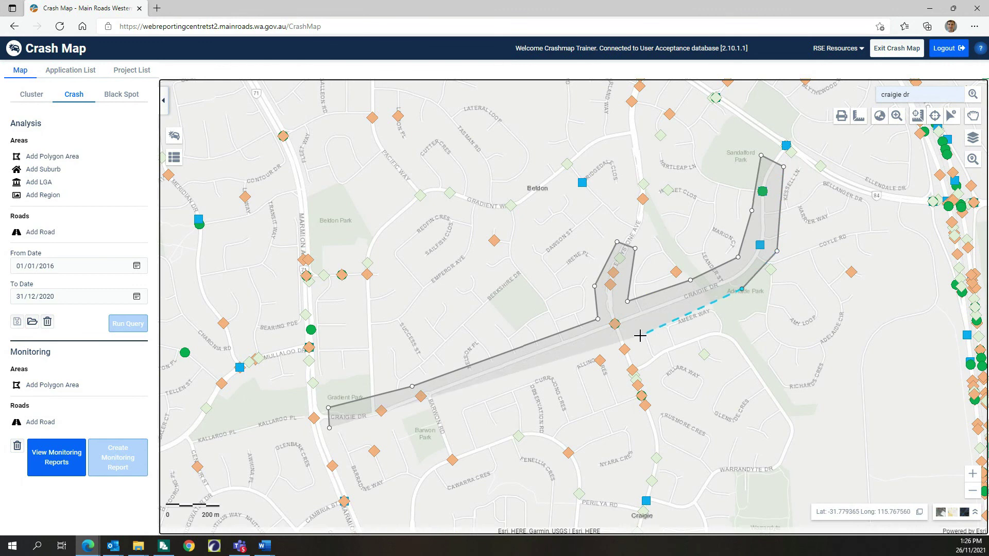
{"action": "left_click", "coordinate": [660, 410]}
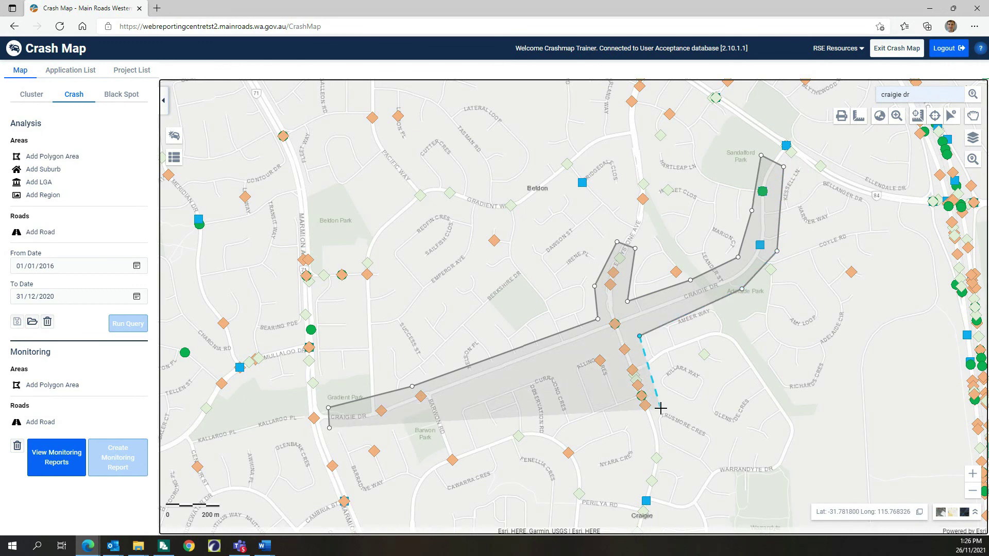
{"action": "left_click", "coordinate": [638, 419]}
{"action": "left_click", "coordinate": [603, 342]}
{"action": "left_click", "coordinate": [421, 408]}
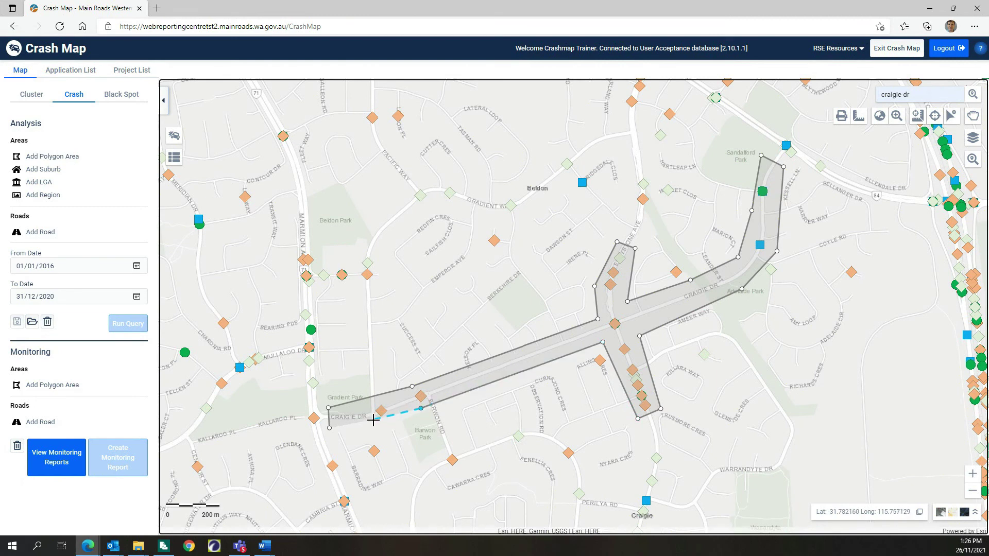
{"action": "double_click", "coordinate": [367, 426]}
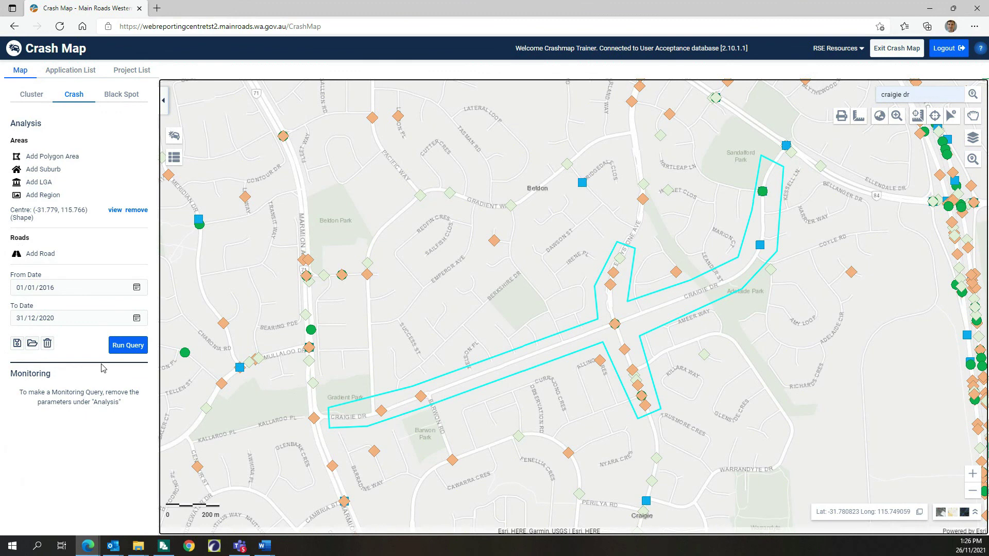
Step: Run the drawn-area crash query and accept its 30 results
{"action": "left_click", "coordinate": [138, 348]}
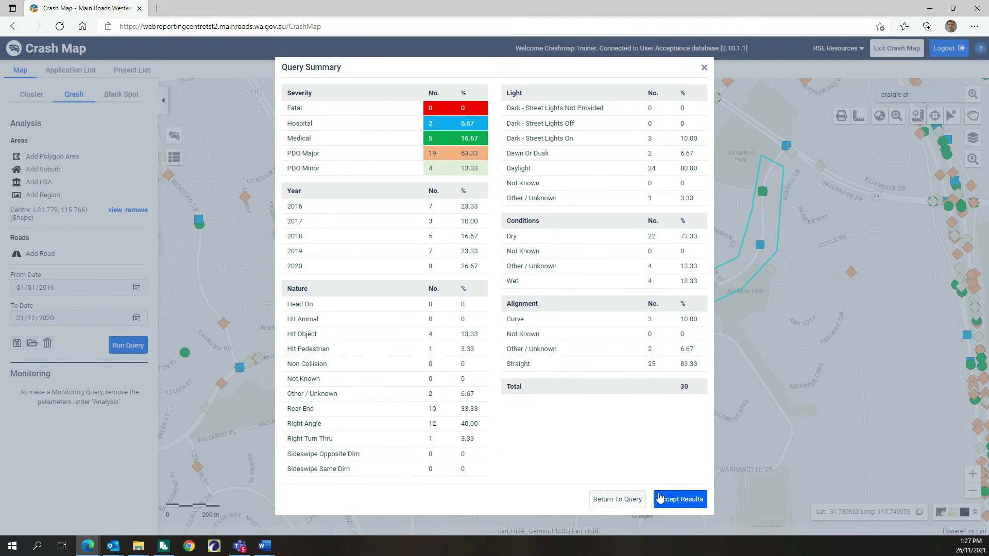
{"action": "left_click", "coordinate": [680, 500]}
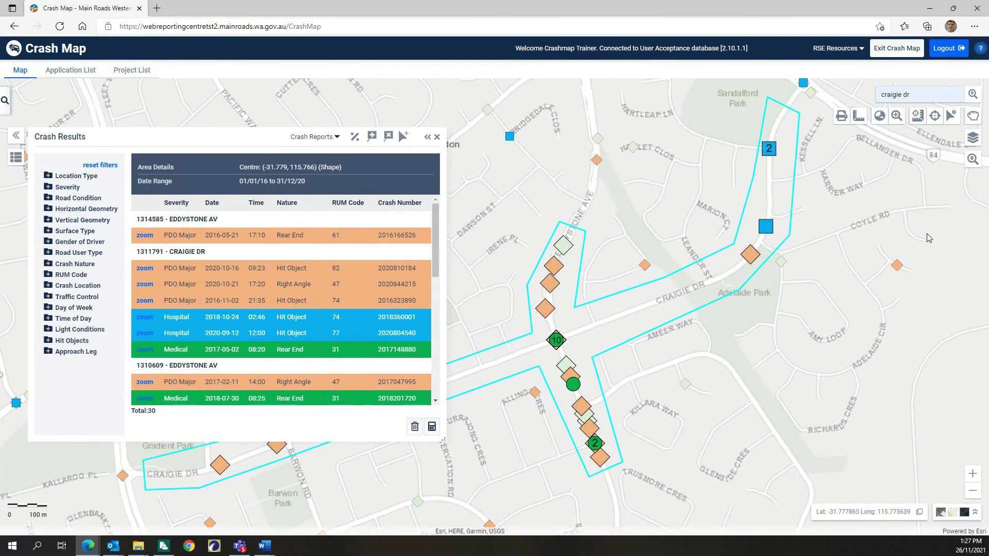
Step: Turn off the Crashes (2016-2020) layer and close the Crash Results list
{"action": "left_click", "coordinate": [973, 139]}
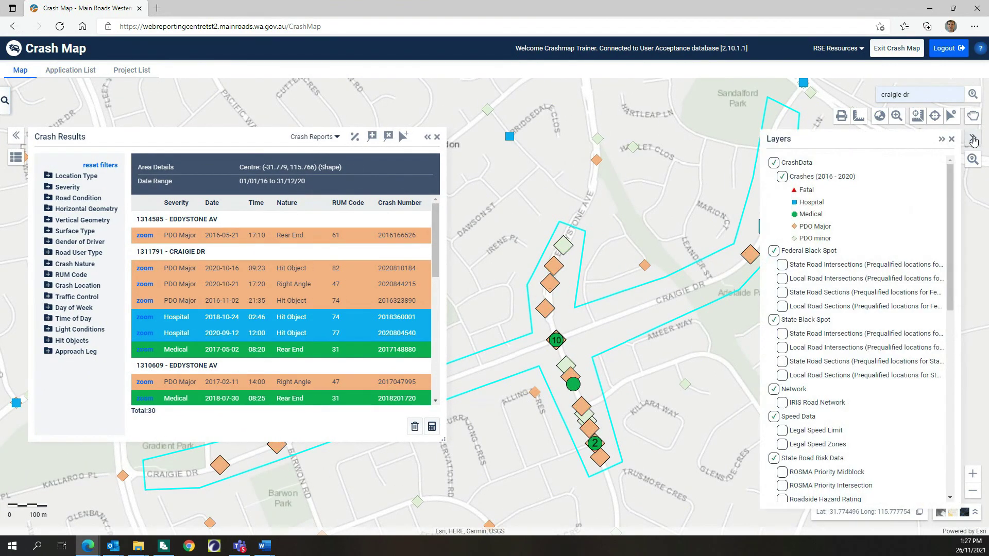
{"action": "left_click", "coordinate": [782, 177]}
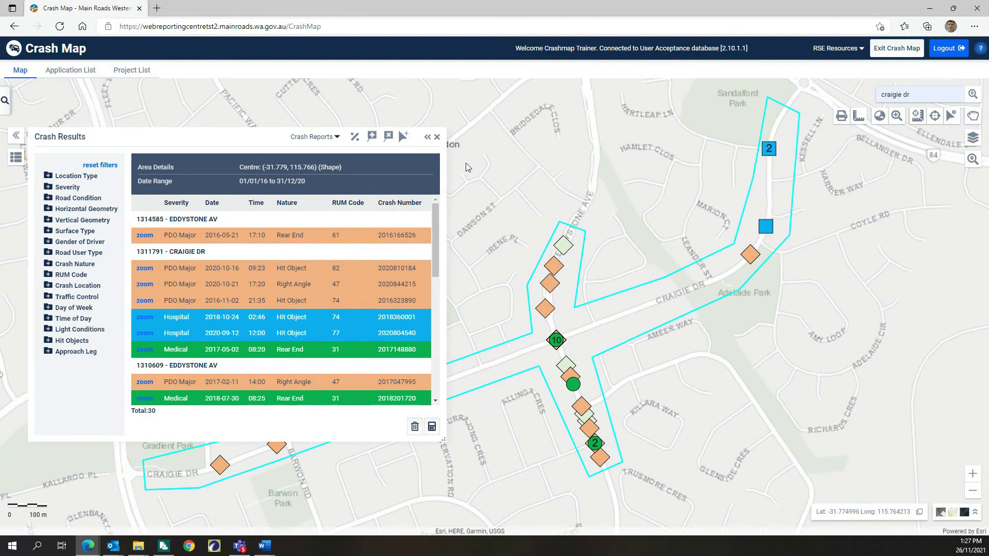
{"action": "left_click_drag", "start_coordinate": [239, 139], "coordinate": [402, 147]}
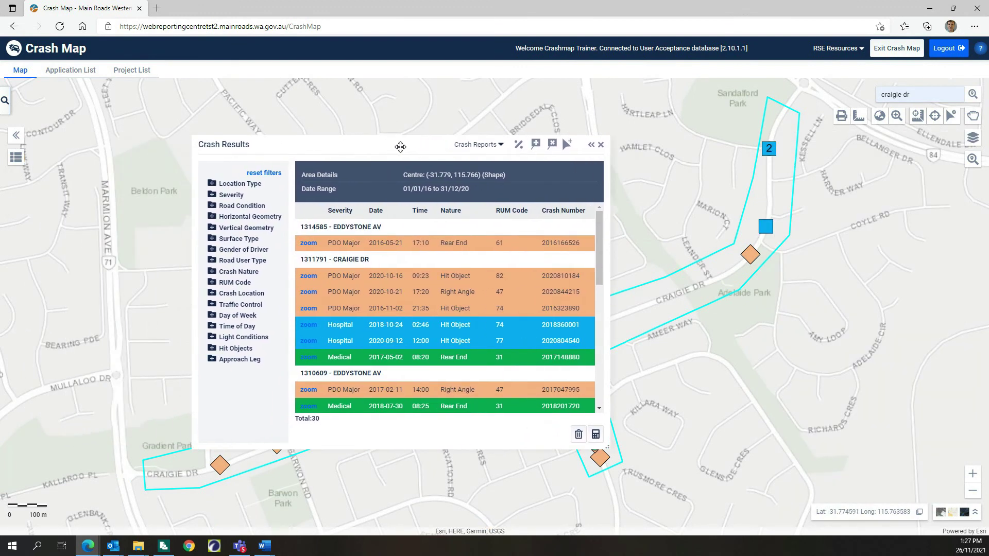
{"action": "left_click", "coordinate": [600, 145]}
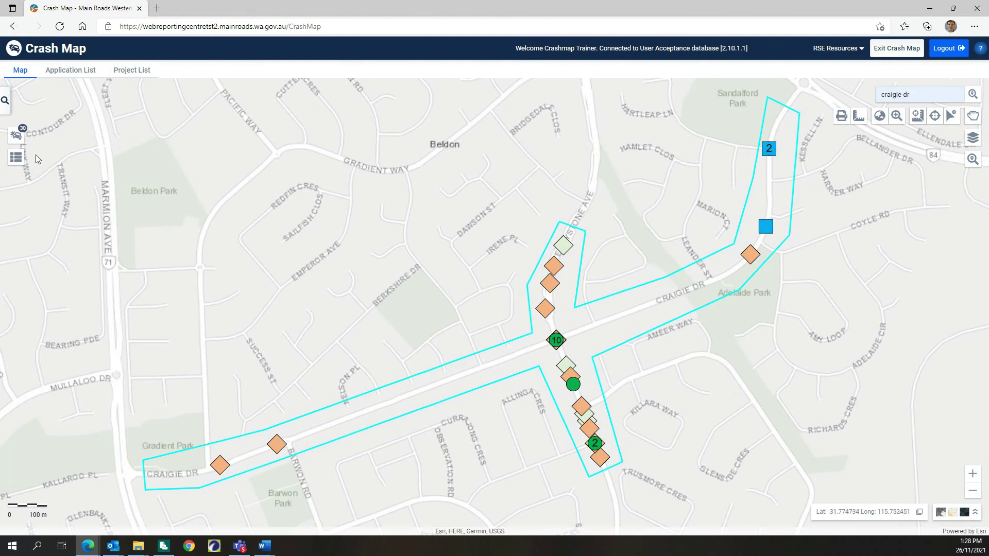
Step: Reopen Crash Results near the map centre and trial-toggle the PDO Major and PDO Minor filters
{"action": "left_click", "coordinate": [16, 138]}
{"action": "left_click_drag", "start_coordinate": [380, 141], "coordinate": [270, 137]}
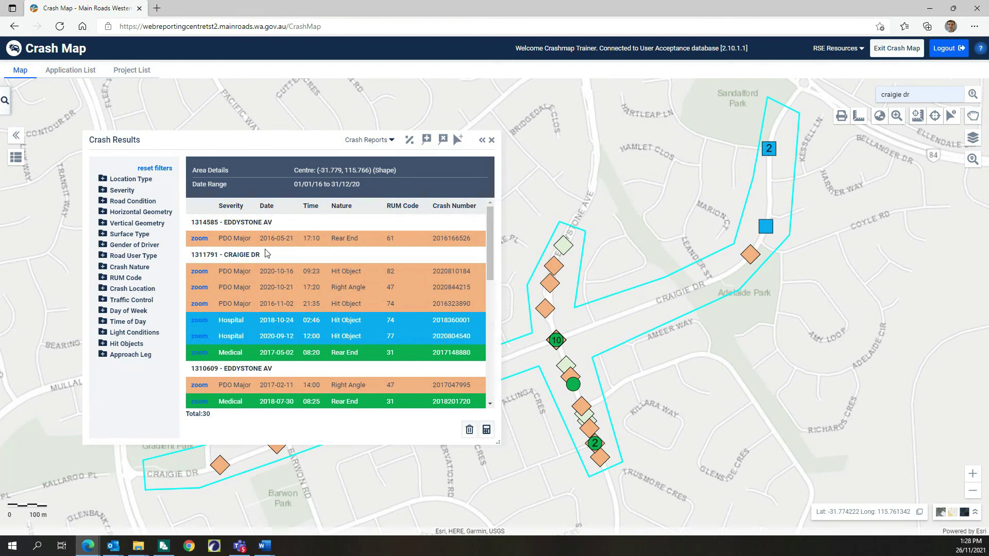
{"action": "left_click_drag", "start_coordinate": [299, 141], "coordinate": [423, 154]}
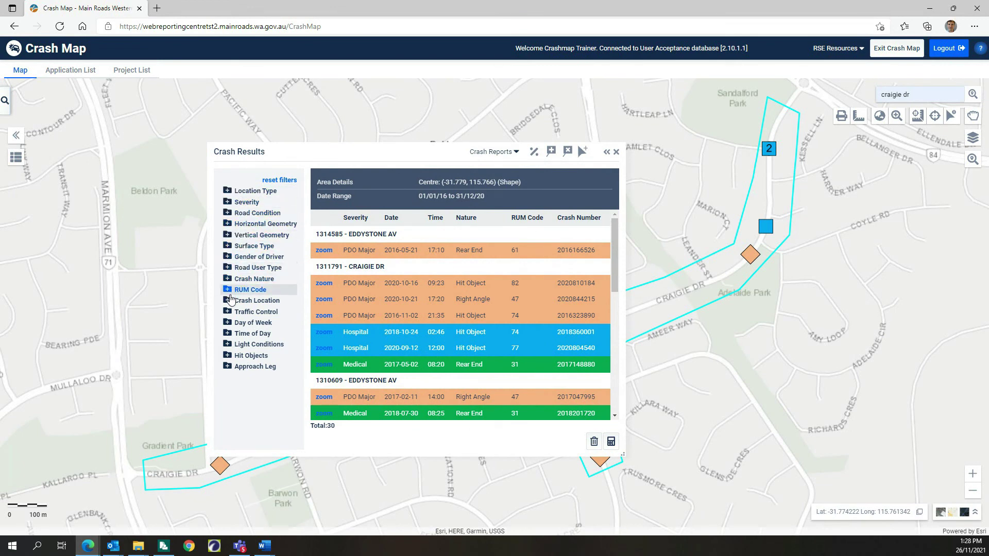
{"action": "left_click", "coordinate": [228, 202]}
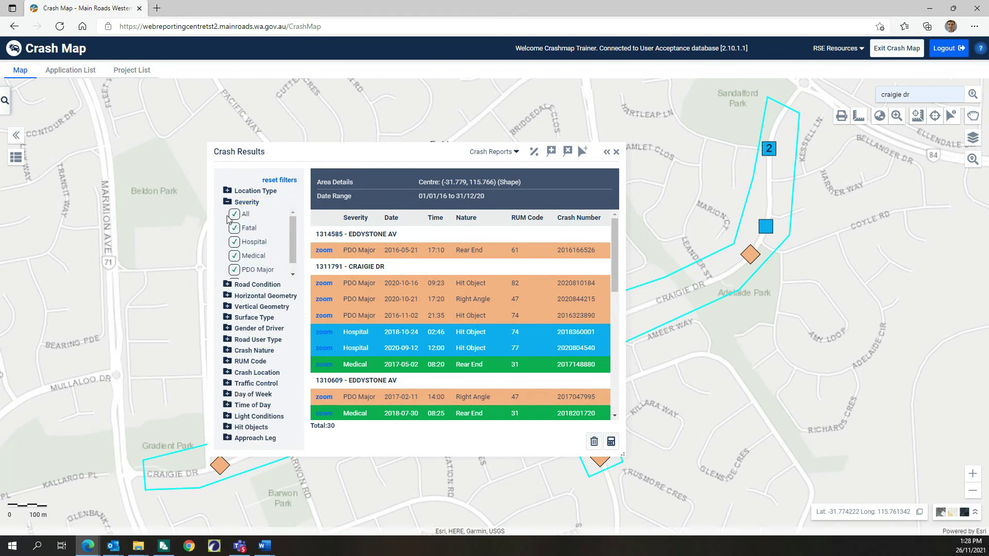
{"action": "scroll", "coordinate": [237, 274], "scroll_direction": "down", "scroll_amount": 1}
{"action": "left_click", "coordinate": [235, 259]}
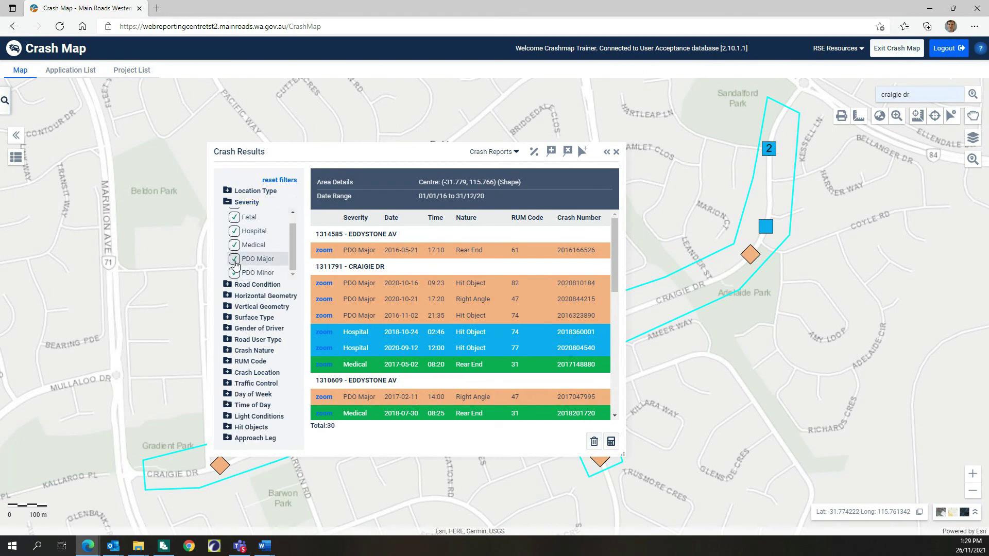
{"action": "left_click", "coordinate": [235, 273]}
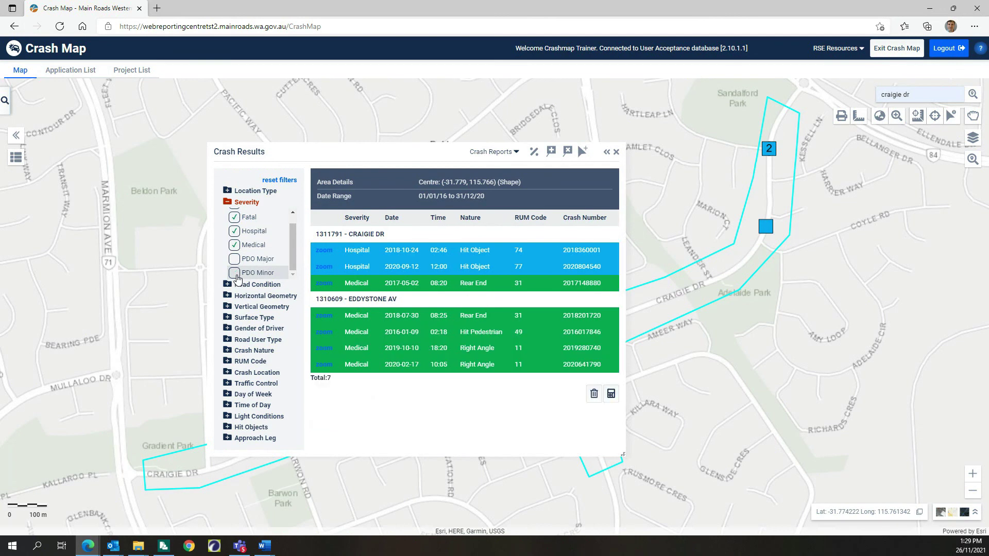
{"action": "left_click", "coordinate": [235, 273]}
{"action": "left_click", "coordinate": [235, 259]}
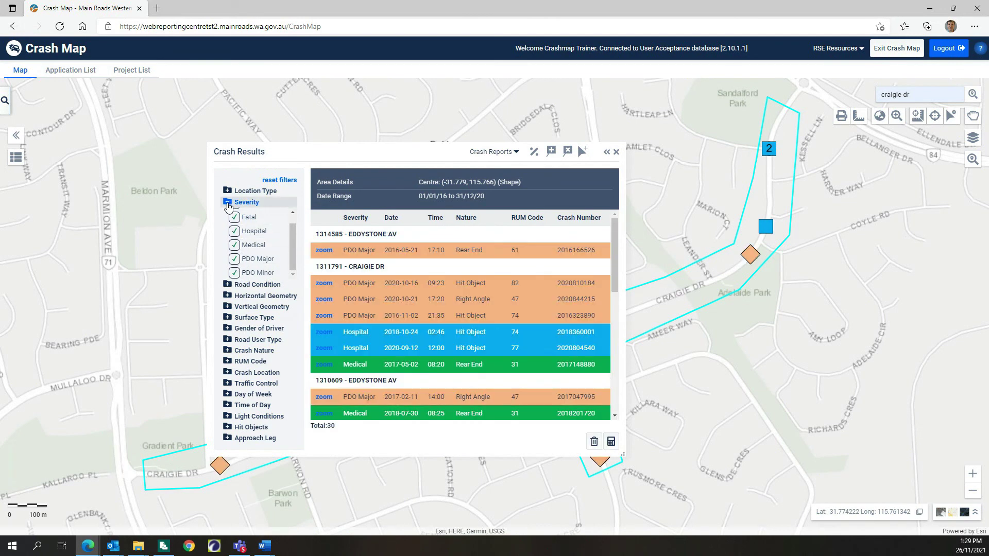
{"action": "left_click", "coordinate": [227, 203]}
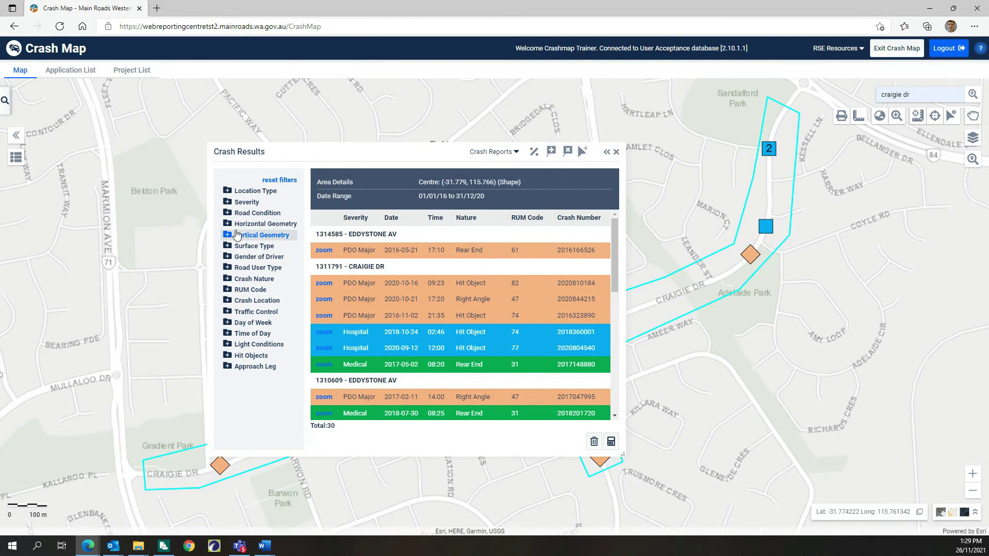
Step: Exclude PDO Major and PDO Minor, leaving 7 crashes, and view the Query Summary
{"action": "left_click_drag", "start_coordinate": [243, 257], "coordinate": [239, 267]}
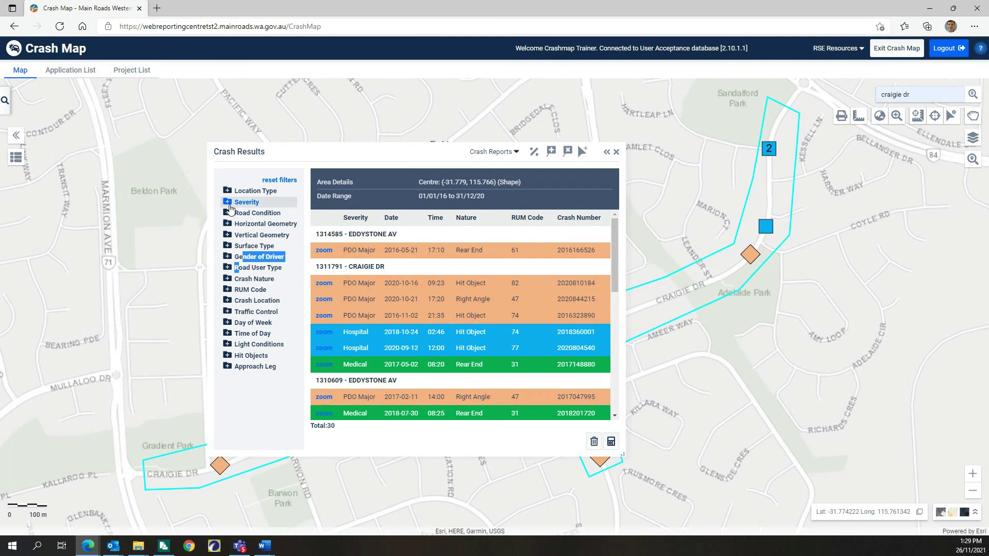
{"action": "left_click", "coordinate": [228, 202]}
{"action": "left_click", "coordinate": [235, 270]}
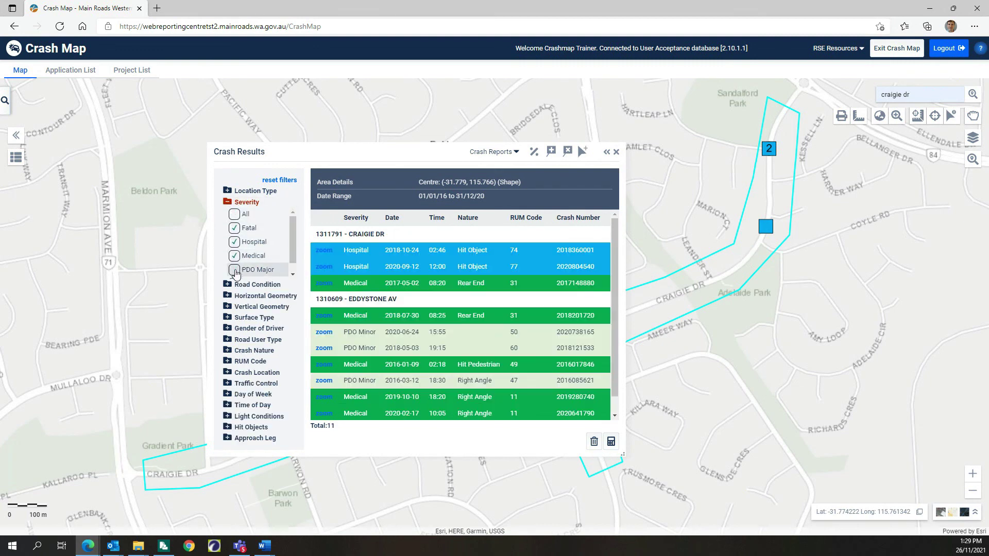
{"action": "scroll", "coordinate": [236, 271], "scroll_direction": "down", "scroll_amount": 1}
{"action": "left_click", "coordinate": [235, 273]}
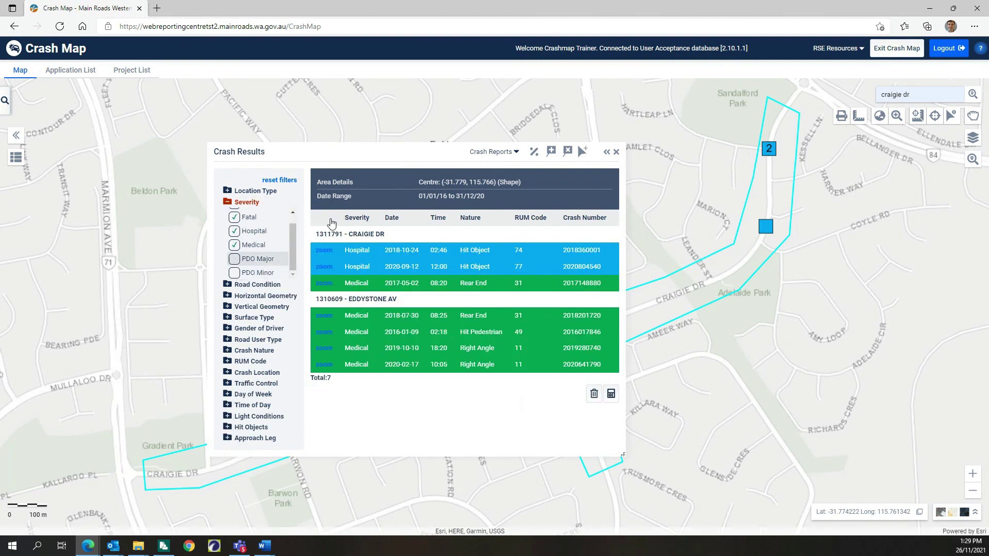
{"action": "left_click", "coordinate": [534, 153]}
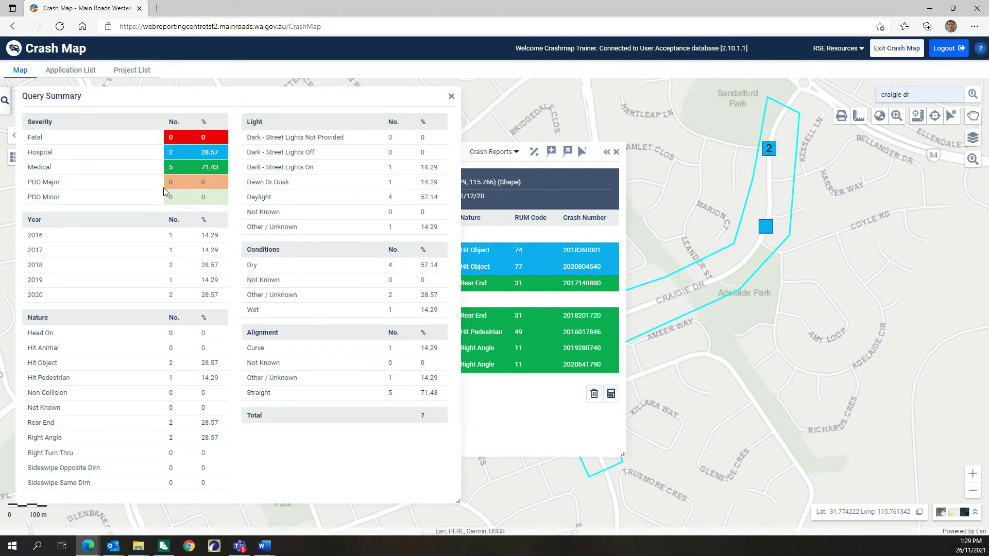
Step: Close the summary and re-include PDO Major and PDO Minor so all 30 crashes return
{"action": "left_click", "coordinate": [451, 96]}
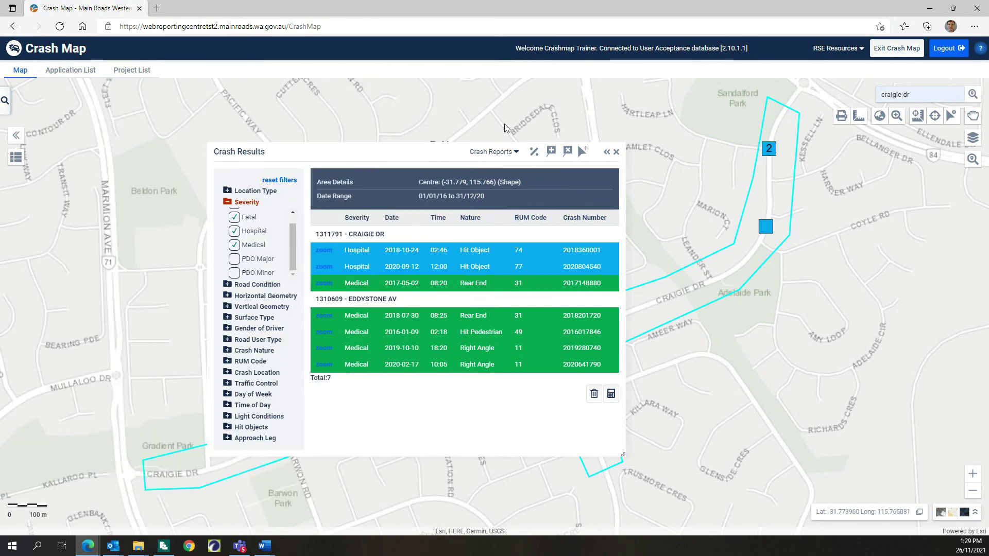
{"action": "left_click", "coordinate": [235, 259]}
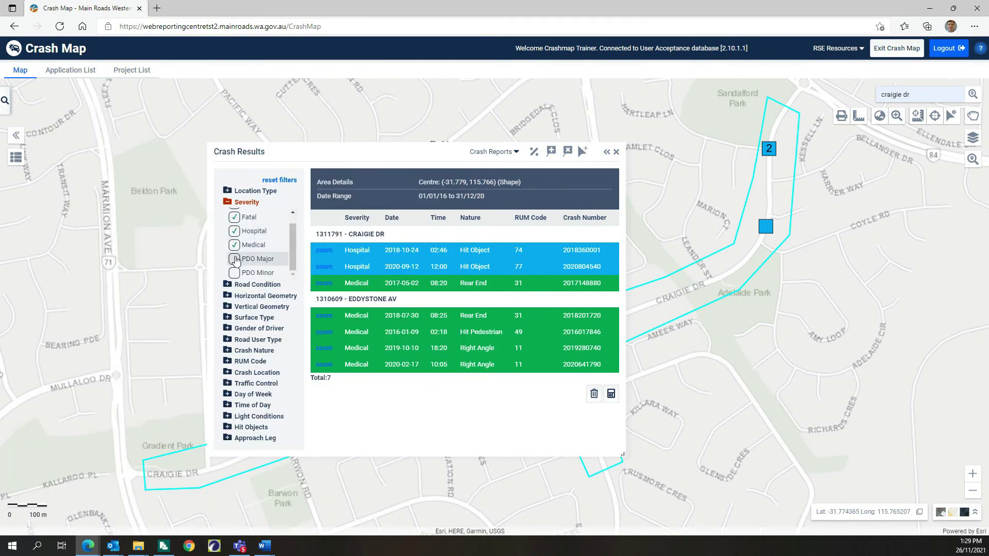
{"action": "left_click", "coordinate": [235, 272]}
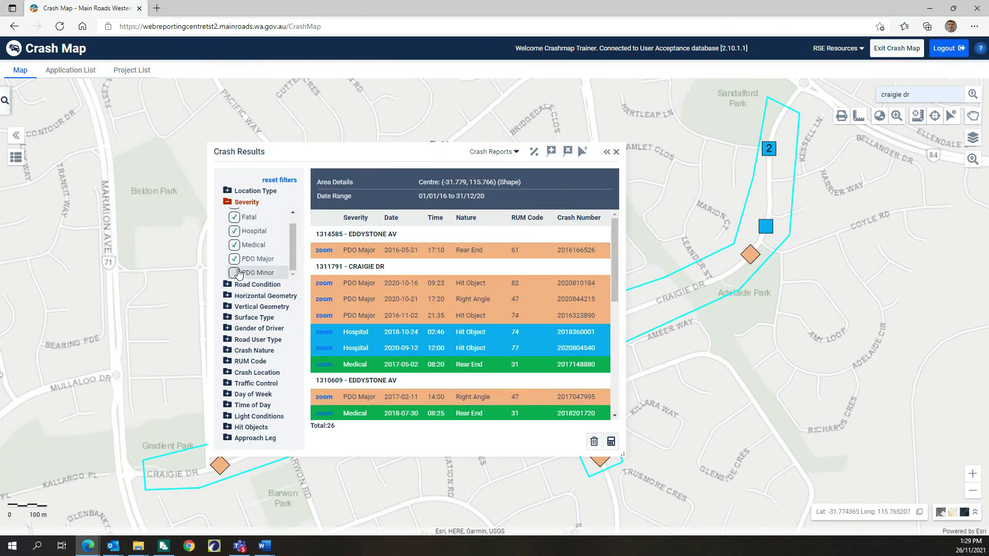
{"action": "left_click", "coordinate": [227, 206]}
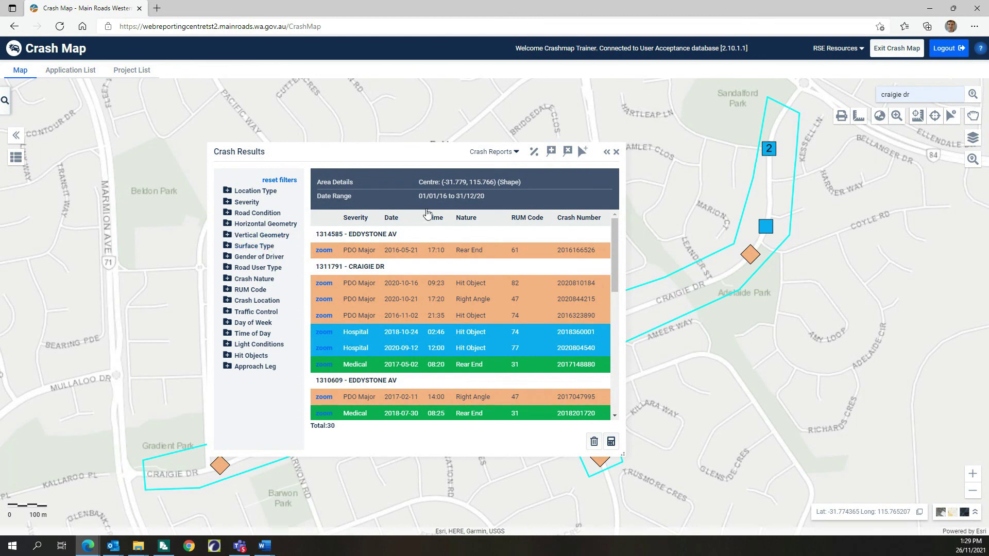
{"action": "left_click", "coordinate": [509, 153]}
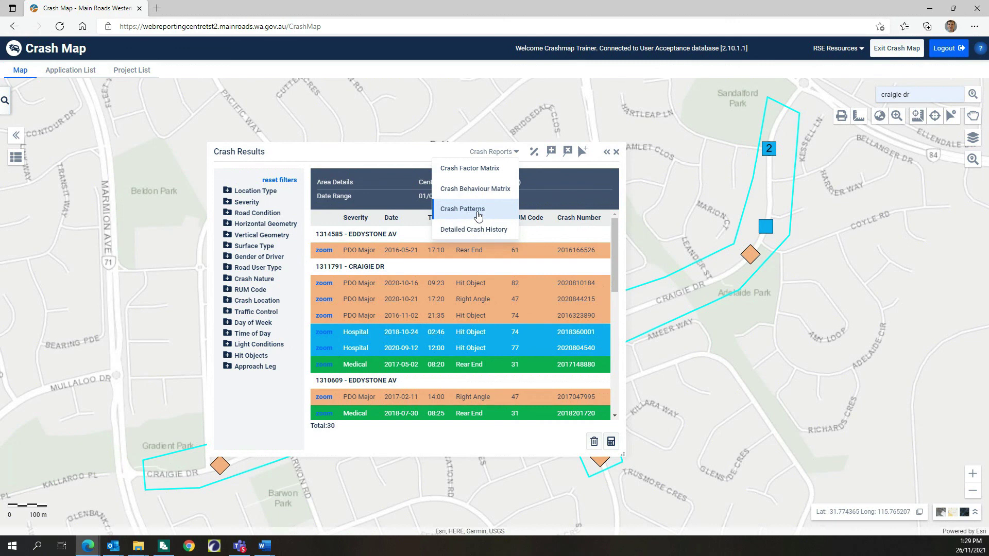
{"action": "left_click", "coordinate": [479, 215]}
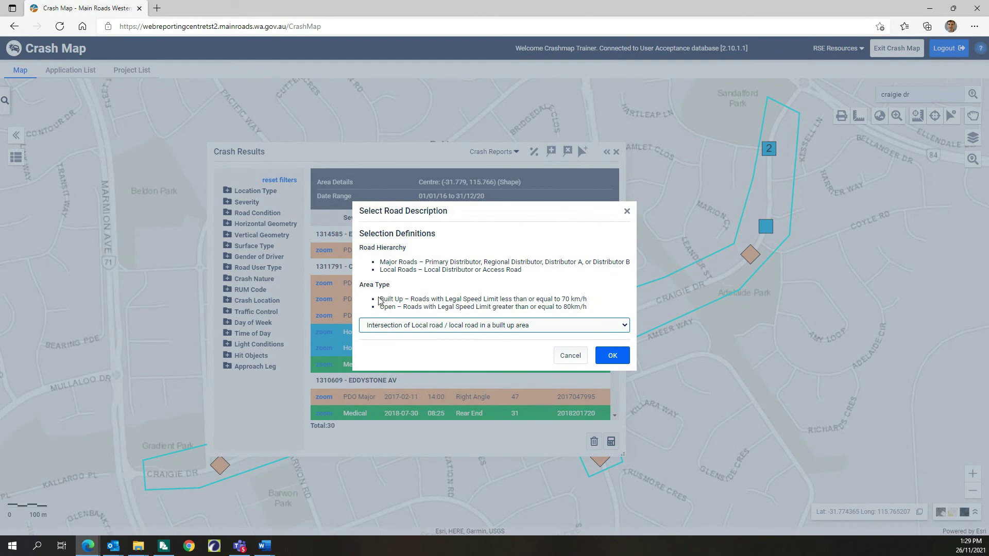
{"action": "left_click", "coordinate": [625, 330]}
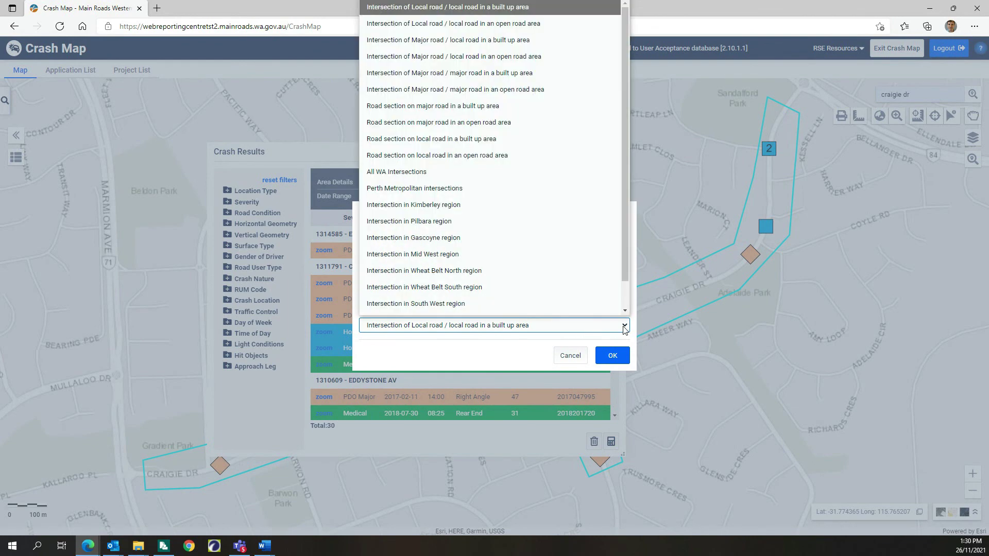
{"action": "left_click", "coordinate": [625, 330]}
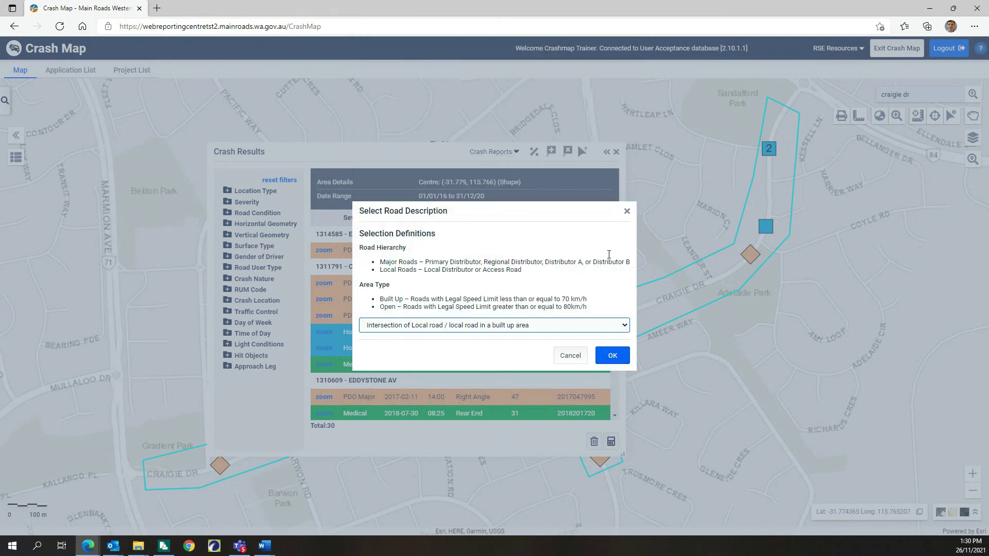
{"action": "left_click", "coordinate": [627, 212]}
Step: Turn on the Legal Speed Limit and Road Hierarchy map layers
{"action": "left_click", "coordinate": [975, 138]}
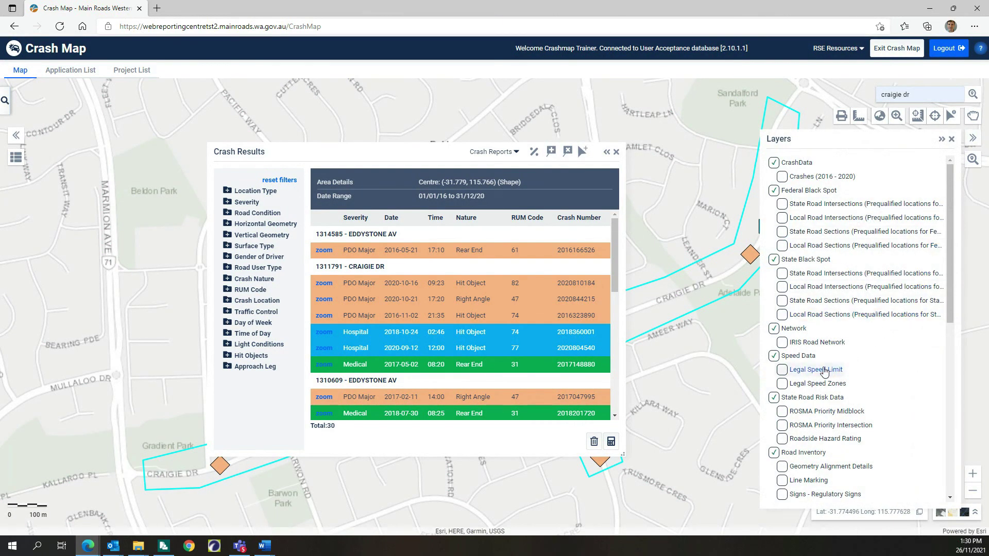
{"action": "left_click", "coordinate": [786, 372]}
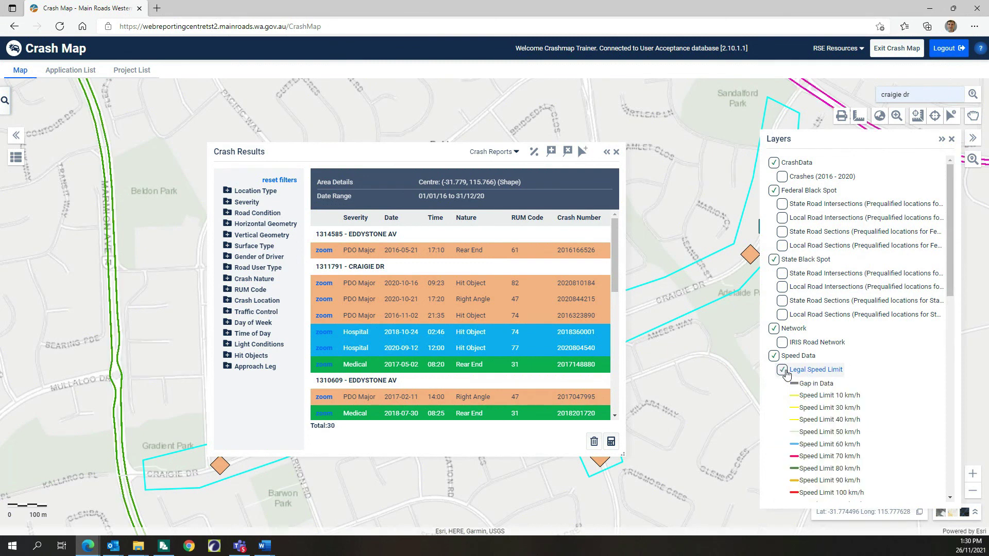
{"action": "scroll", "coordinate": [796, 381], "scroll_direction": "down", "scroll_amount": 4}
{"action": "scroll", "coordinate": [796, 380], "scroll_direction": "down", "scroll_amount": 6}
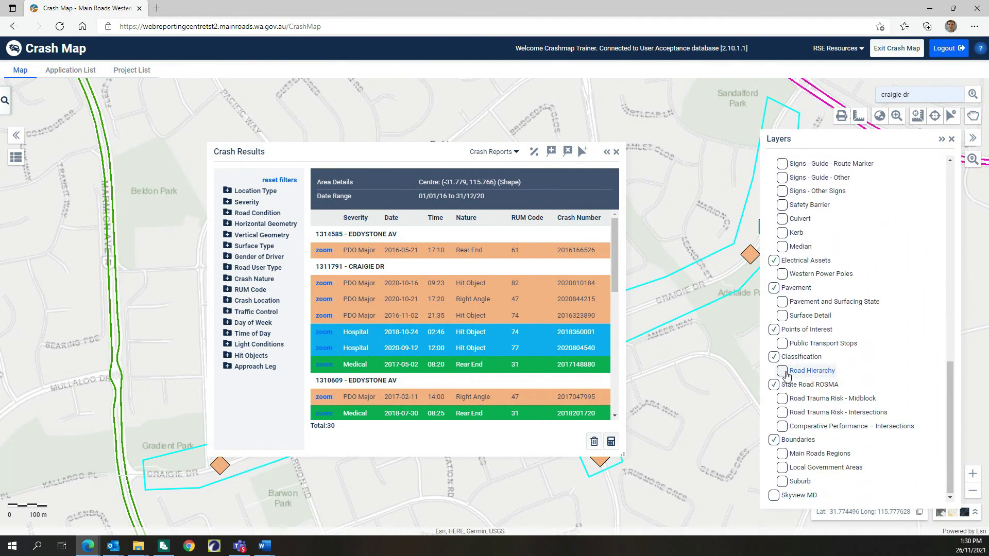
{"action": "left_click", "coordinate": [784, 373]}
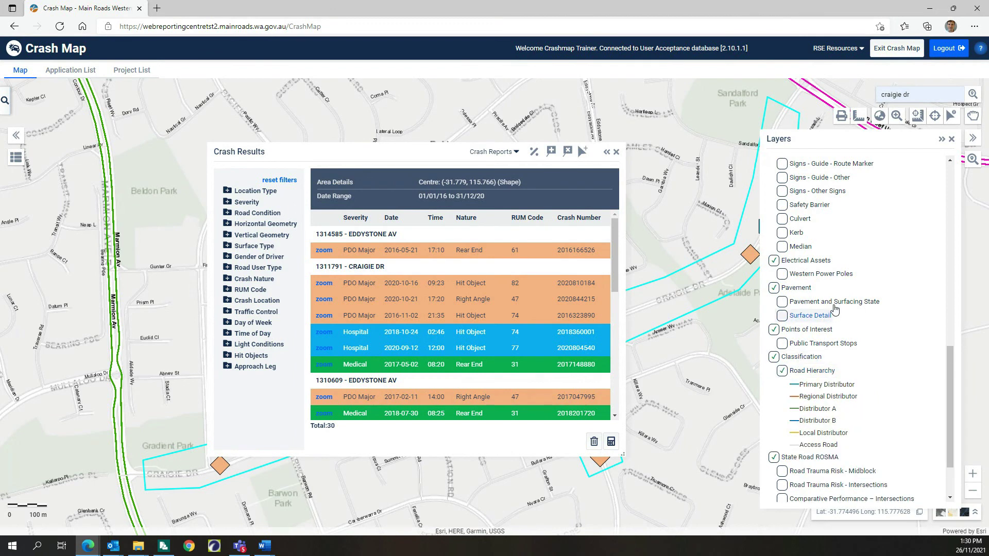
{"action": "left_click", "coordinate": [952, 139]}
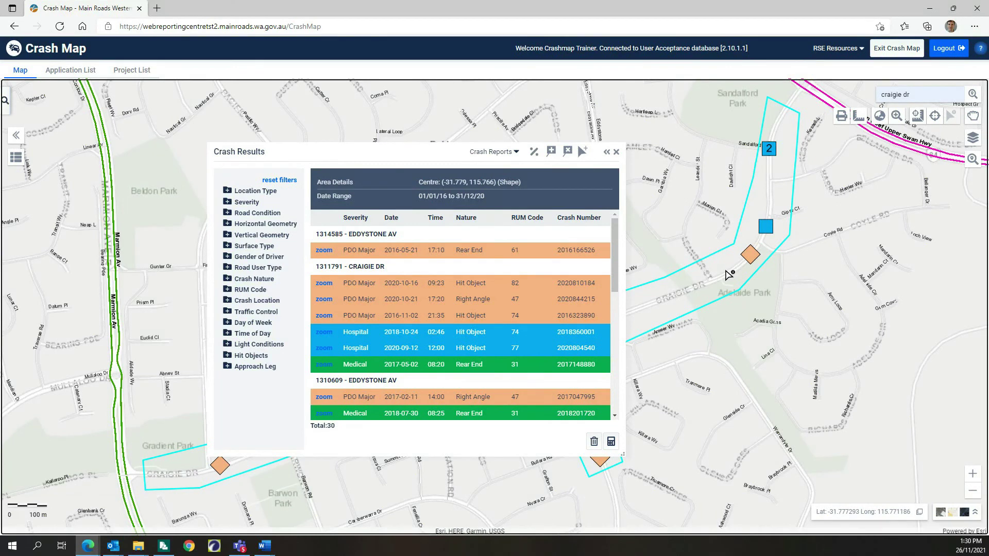
Step: Inspect Craigie Dr's legal speed limit and road hierarchy details
{"action": "left_click", "coordinate": [724, 276]}
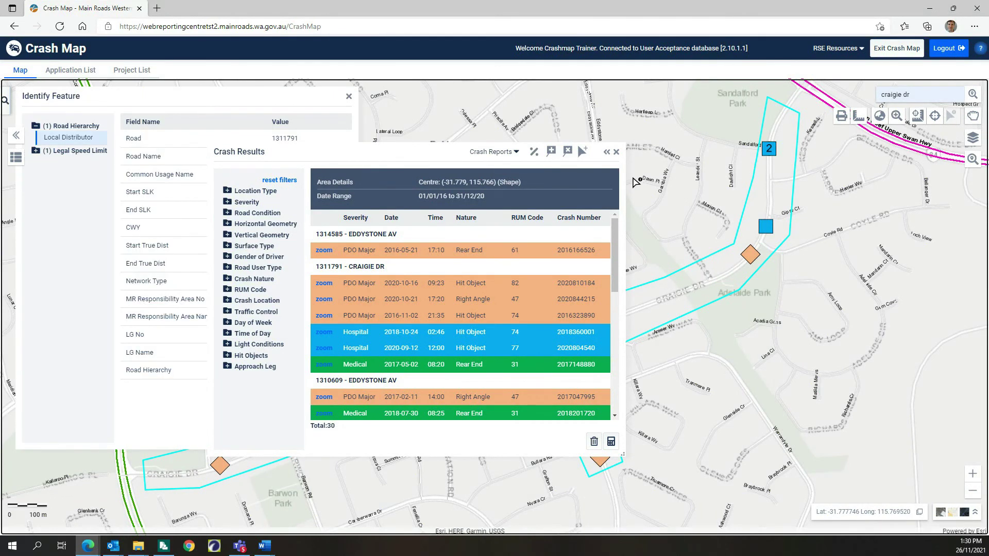
{"action": "left_click", "coordinate": [616, 151]}
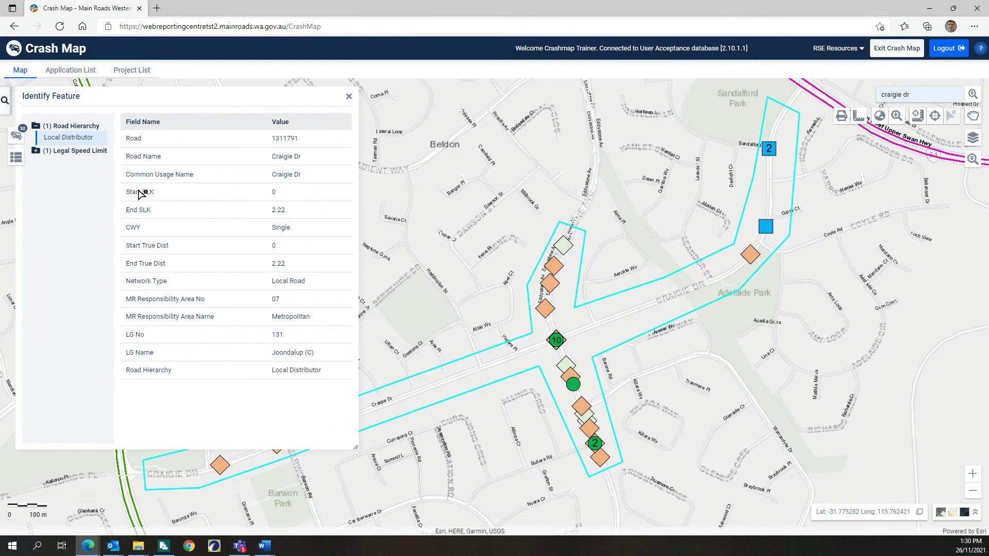
{"action": "left_click", "coordinate": [36, 151]}
{"action": "left_click", "coordinate": [67, 126]}
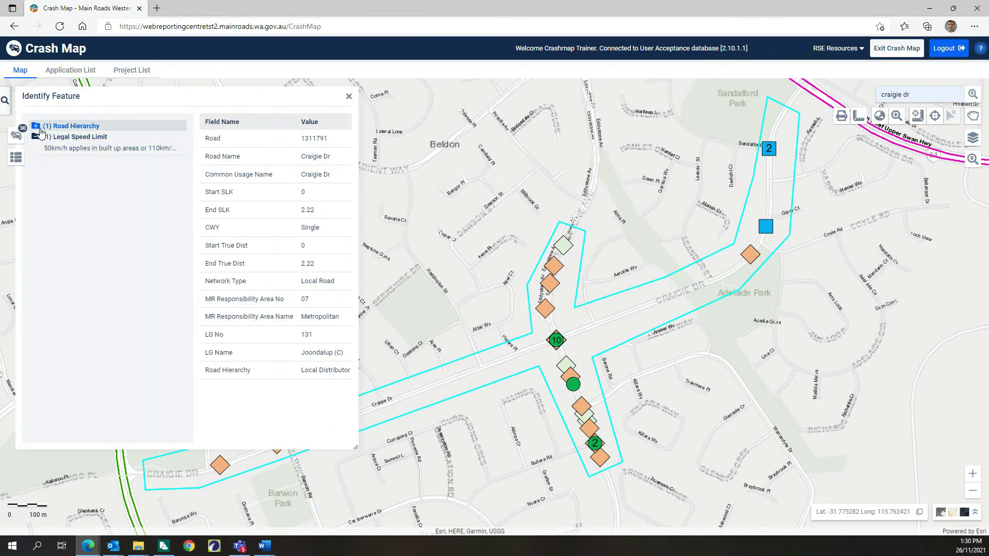
{"action": "left_click", "coordinate": [349, 97]}
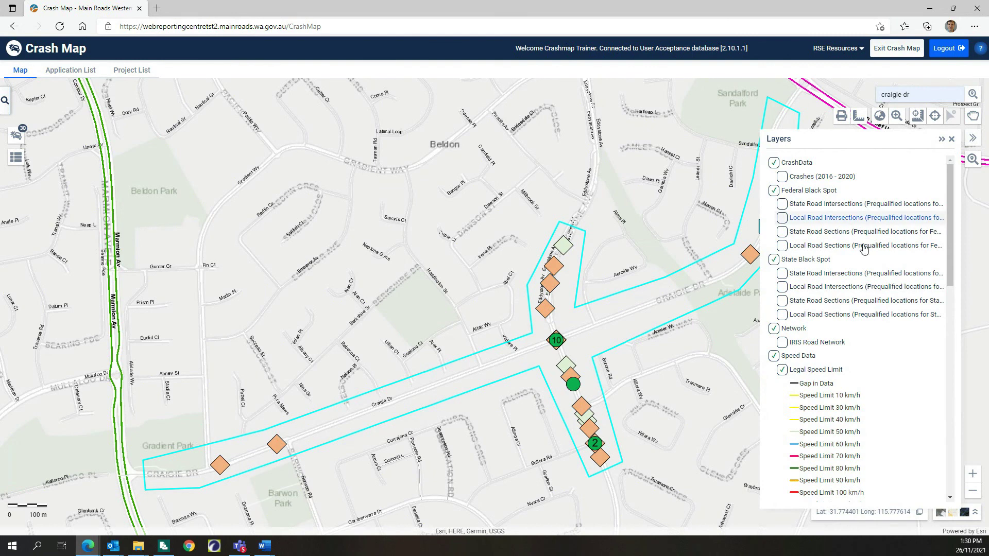
Step: Turn off the Legal Speed Limit and Road Hierarchy layers
{"action": "left_click", "coordinate": [783, 369]}
{"action": "scroll", "coordinate": [840, 407], "scroll_direction": "down", "scroll_amount": 10}
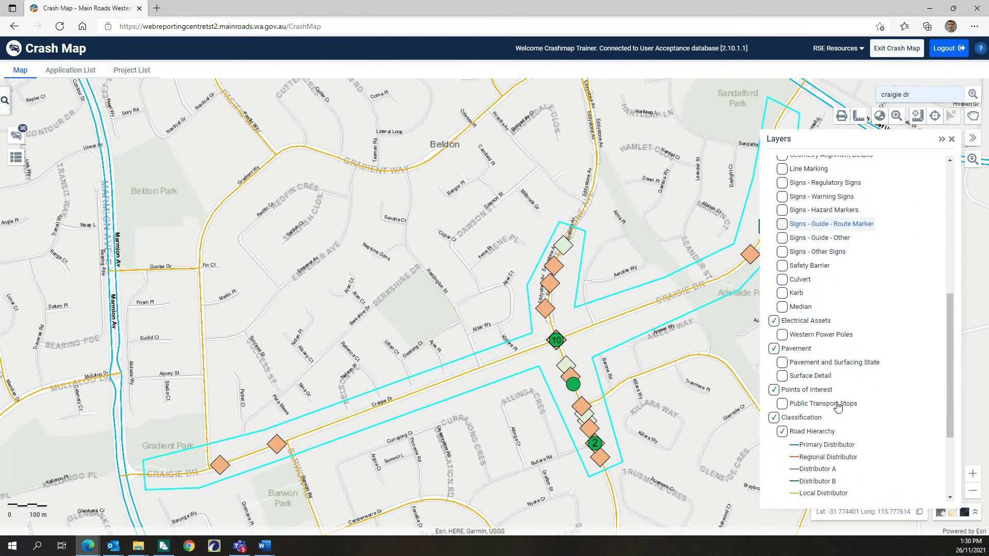
{"action": "left_click", "coordinate": [782, 299]}
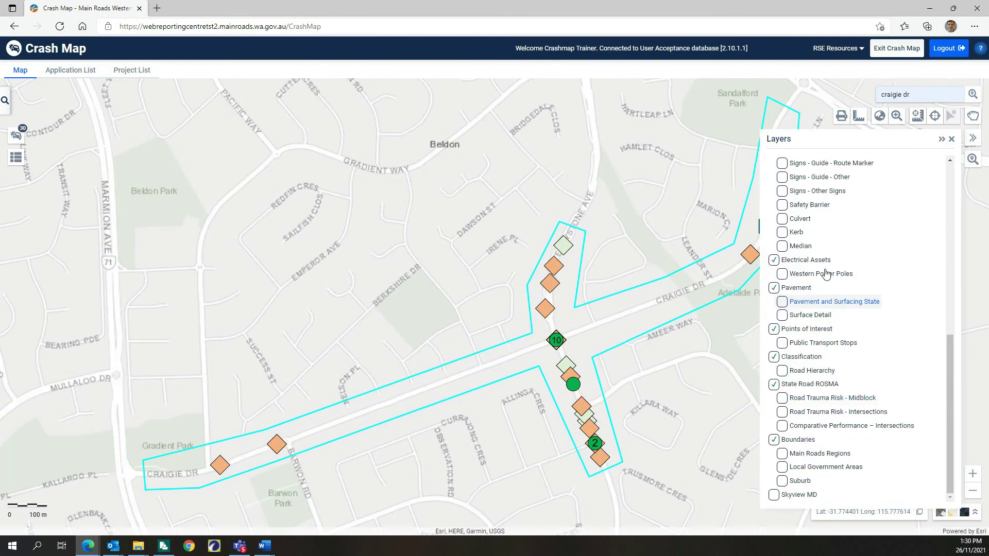
{"action": "left_click", "coordinate": [952, 139]}
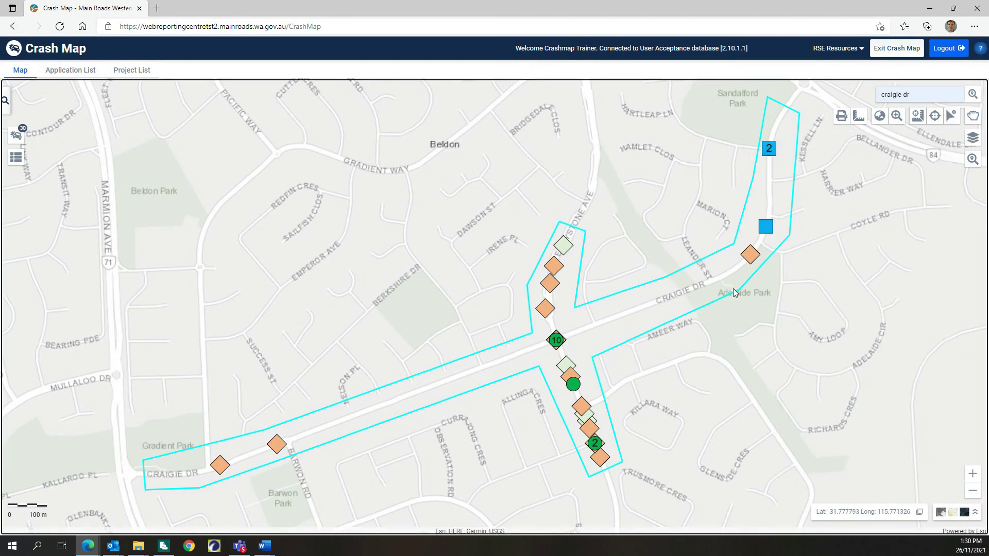
{"action": "left_click", "coordinate": [16, 137]}
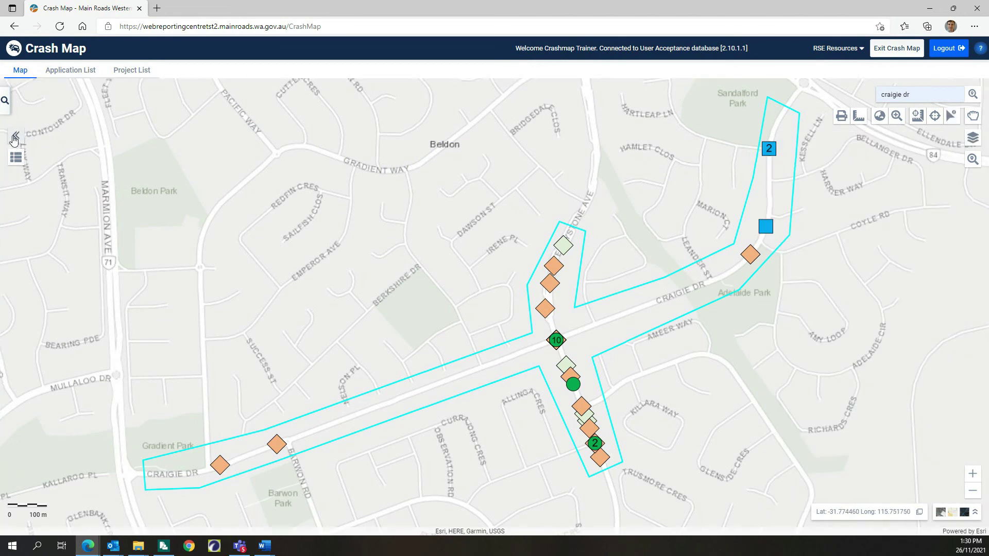
Step: Try the Detailed Crash History report, cancel the descriptions prompt, and return to the 30-crash list
{"action": "left_click", "coordinate": [513, 157]}
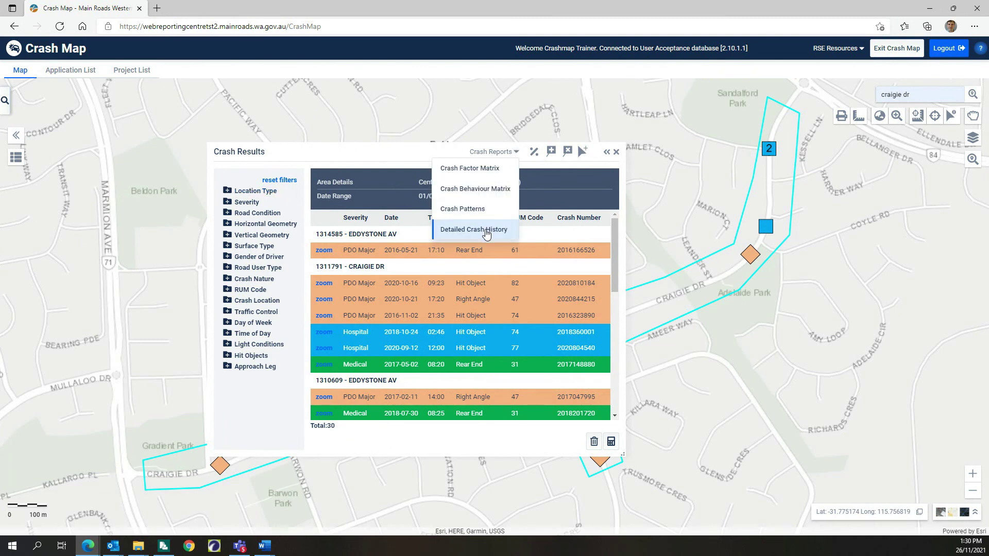
{"action": "left_click", "coordinate": [486, 231]}
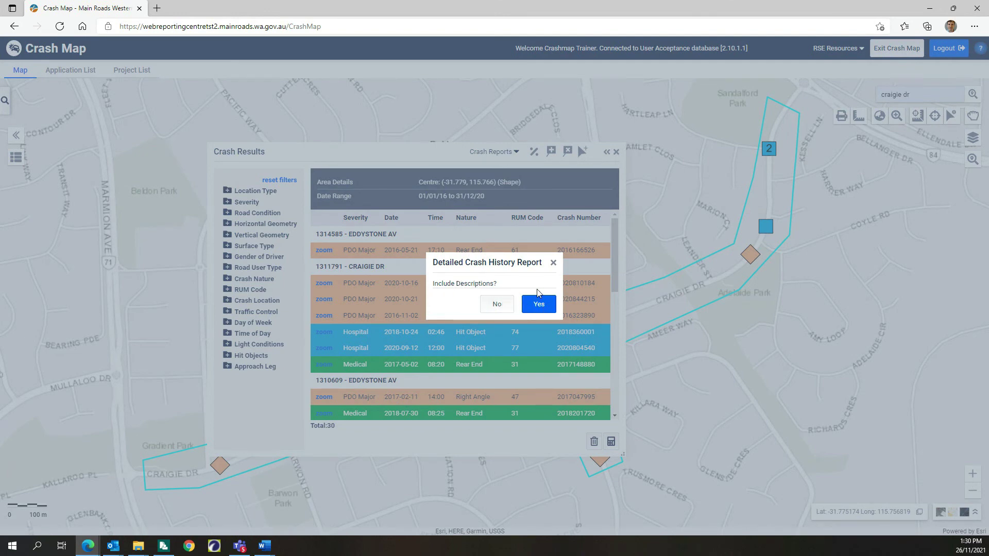
{"action": "left_click", "coordinate": [555, 264]}
{"action": "left_click", "coordinate": [262, 9]}
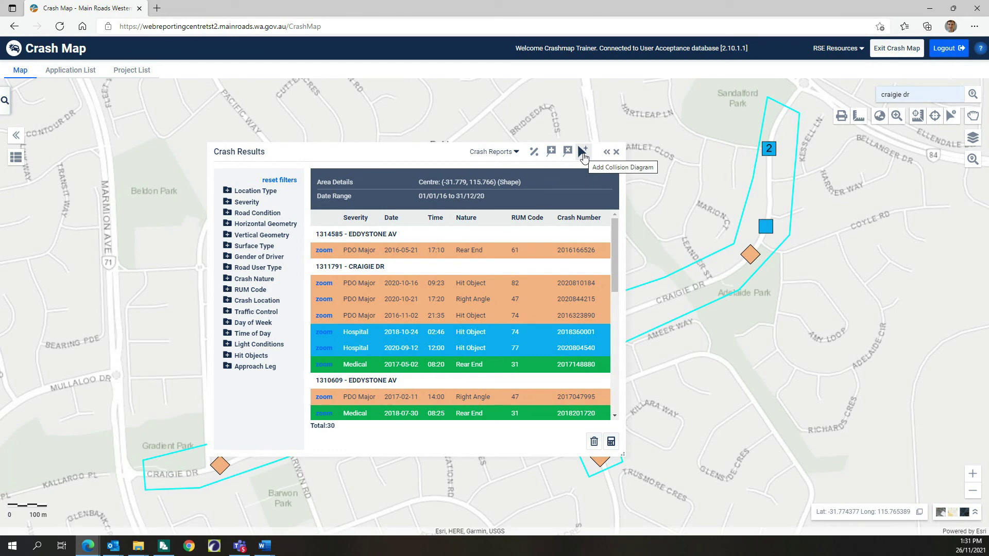
Step: Try adding and removing all collision diagrams, then add and clear diagrams for two single crashes
{"action": "left_click", "coordinate": [550, 153]}
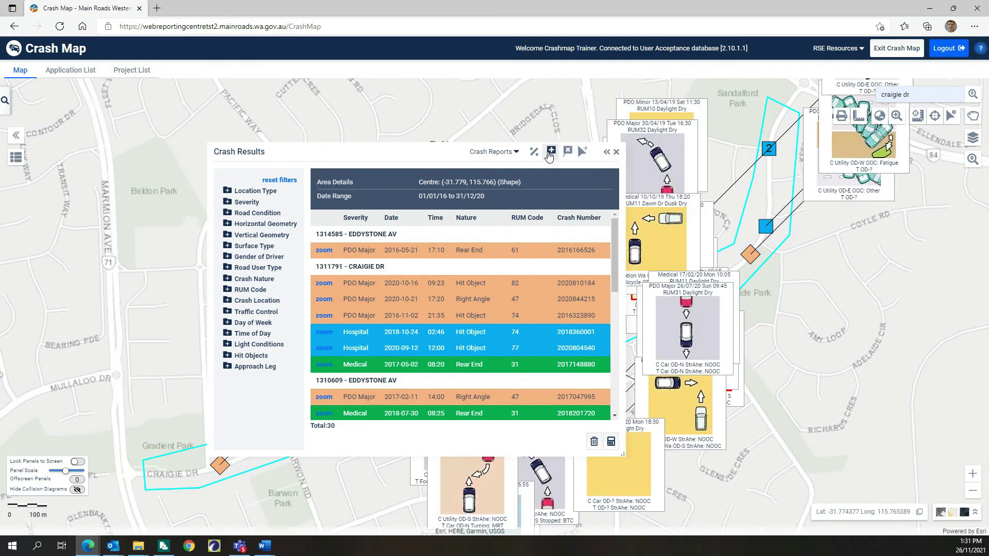
{"action": "left_click", "coordinate": [566, 154]}
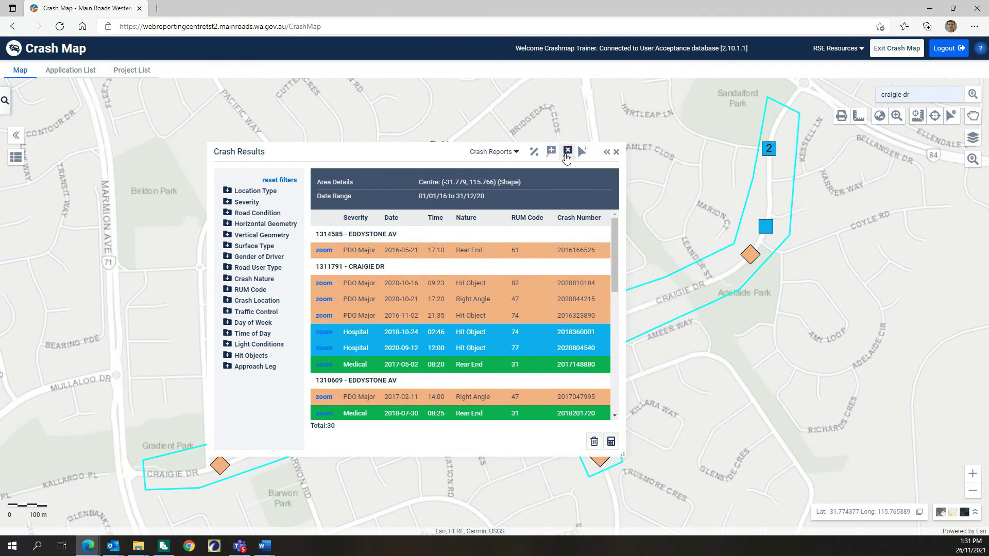
{"action": "left_click", "coordinate": [582, 151]}
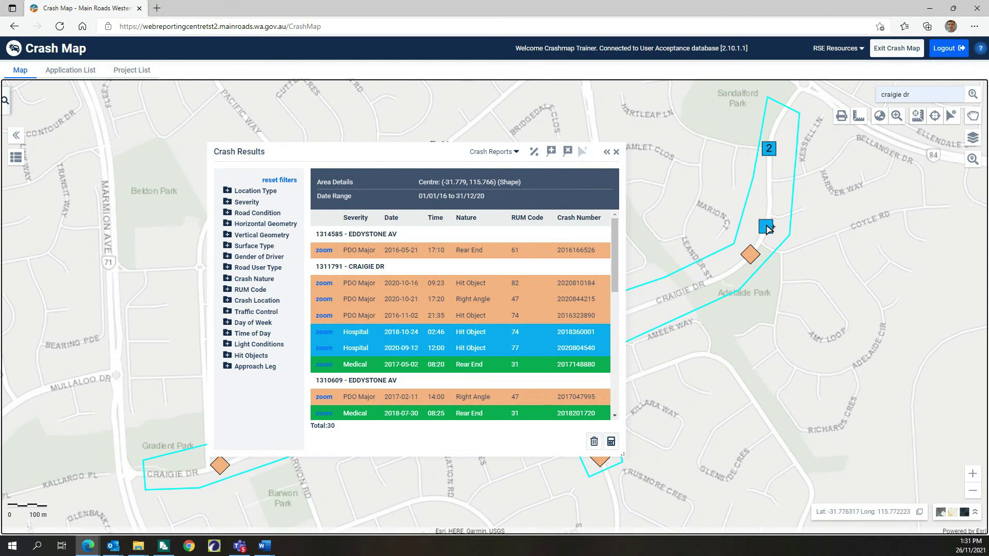
{"action": "left_click", "coordinate": [766, 228]}
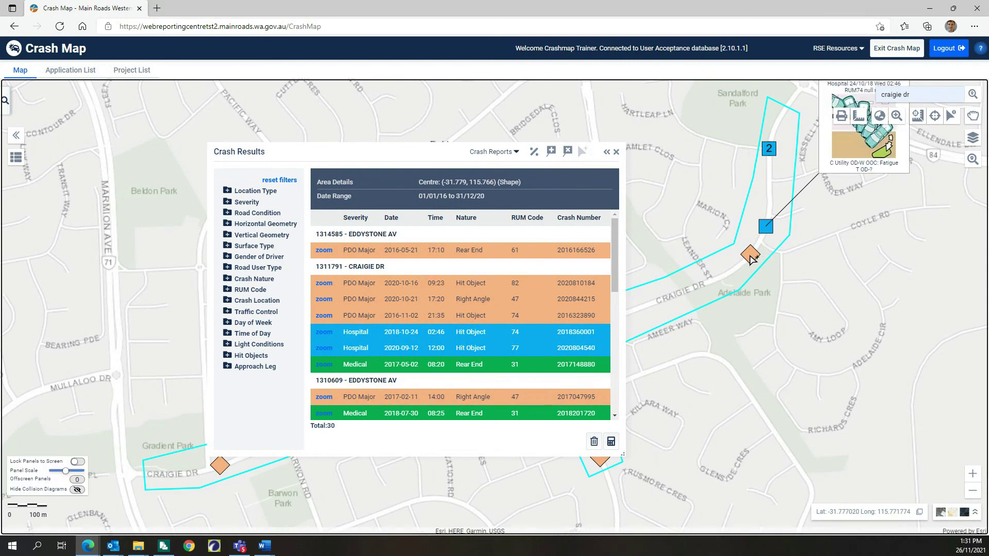
{"action": "left_click", "coordinate": [750, 255]}
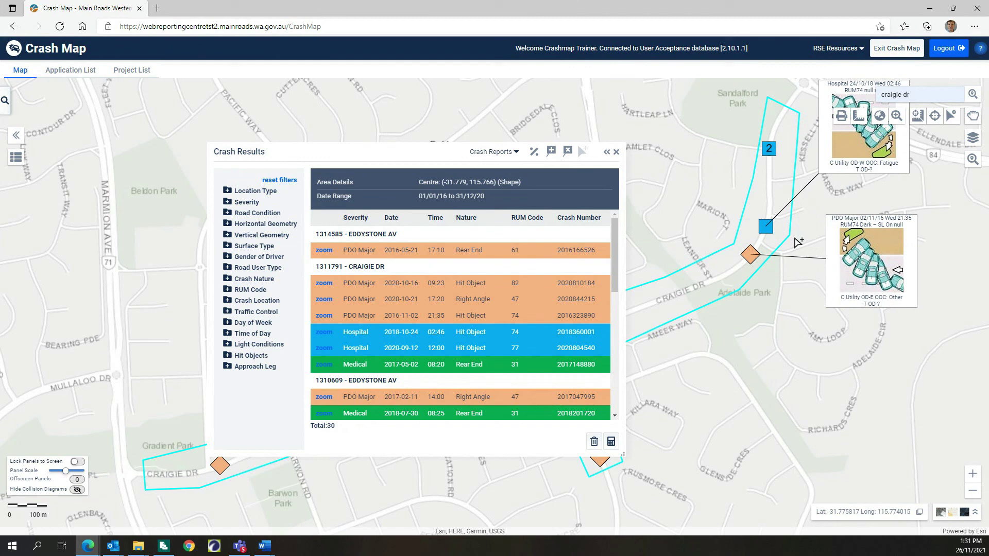
{"action": "left_click", "coordinate": [567, 154]}
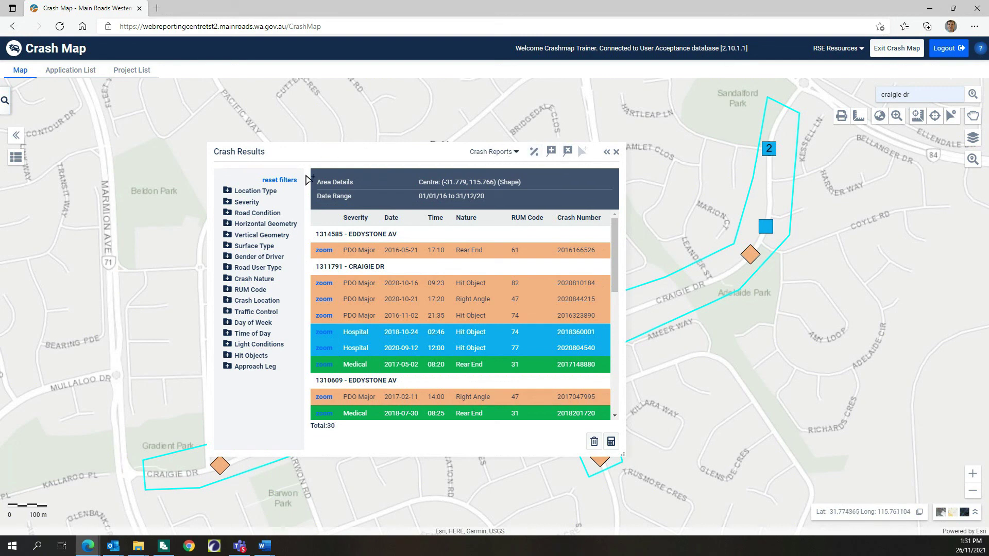
Step: Exclude PDO Major and PDO Minor crashes and add collision diagrams for the 7 remaining crashes
{"action": "left_click", "coordinate": [230, 204]}
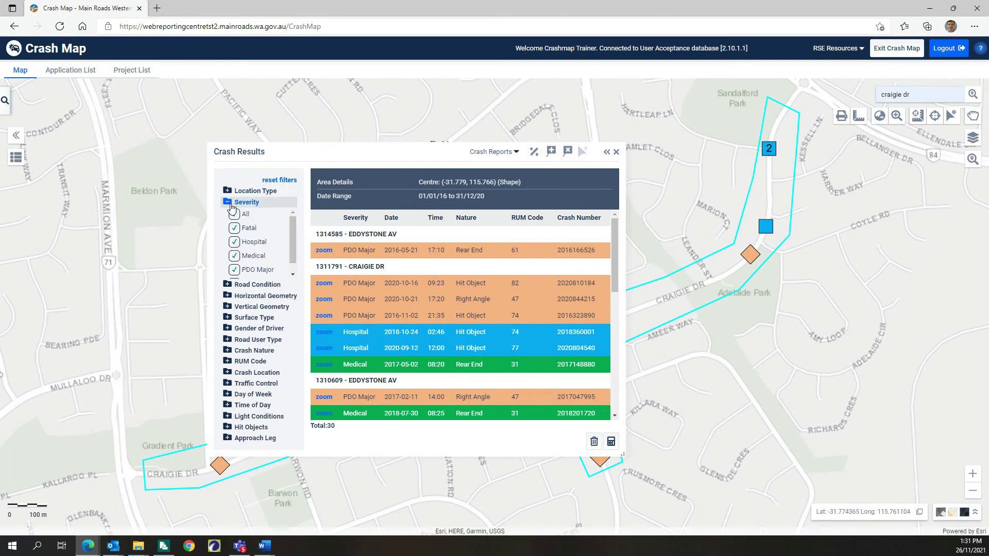
{"action": "left_click", "coordinate": [235, 269]}
{"action": "scroll", "coordinate": [236, 273], "scroll_direction": "down", "scroll_amount": 1}
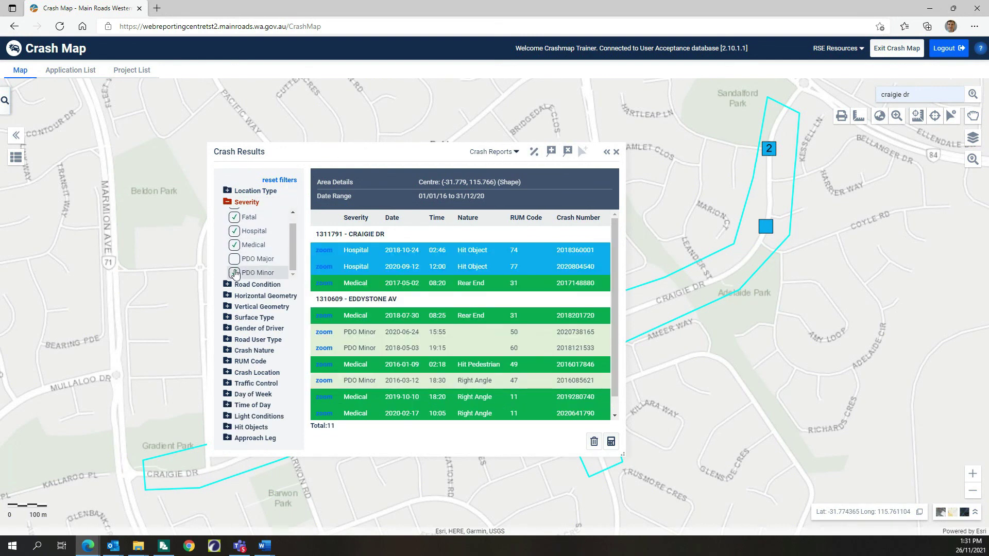
{"action": "left_click", "coordinate": [234, 273]}
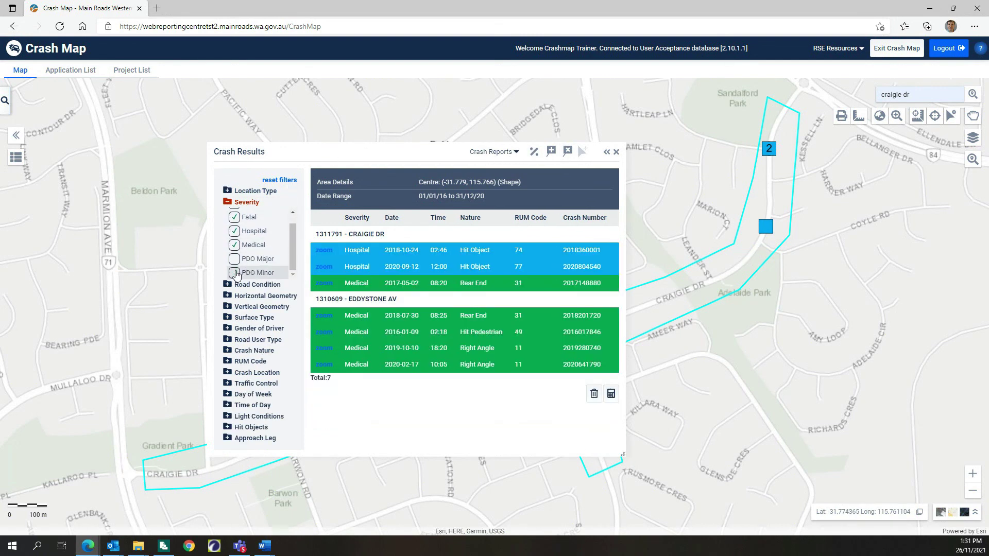
{"action": "left_click", "coordinate": [552, 151]}
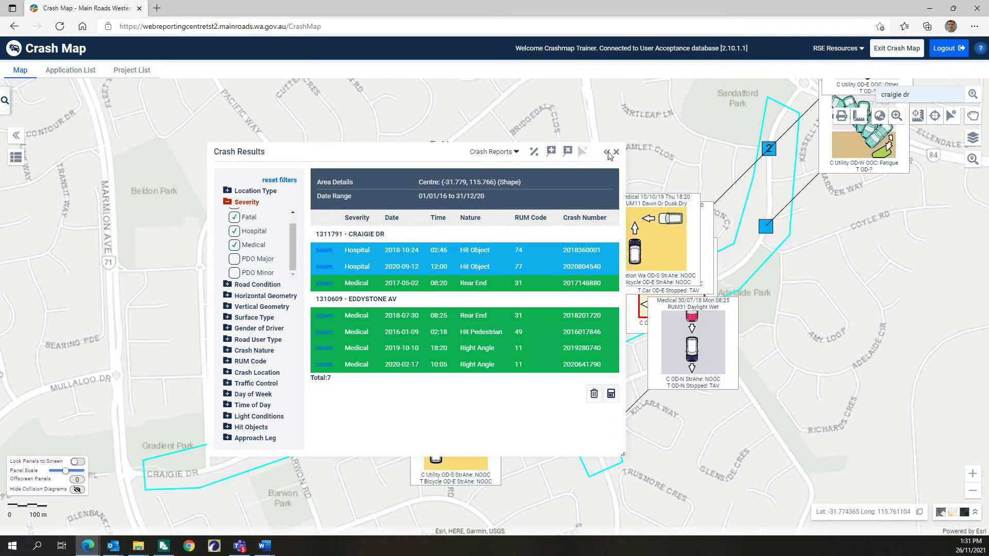
{"action": "left_click", "coordinate": [583, 152]}
{"action": "left_click", "coordinate": [617, 153]}
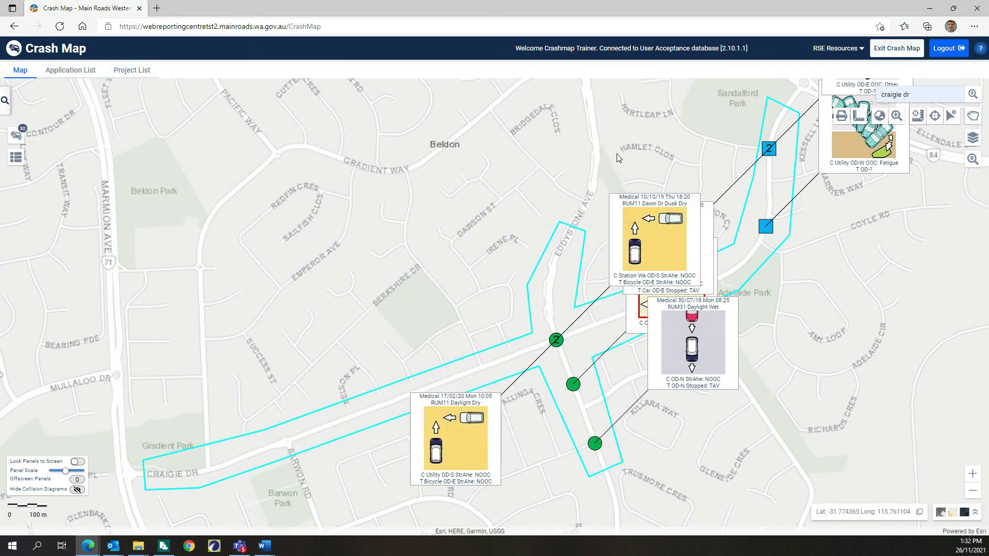
Step: Spread the Medical 17/02/20, 10/10/19, 02/05/17 and 09/01/16 diagrams into clear spots around the intersection
{"action": "left_click_drag", "start_coordinate": [473, 420], "coordinate": [373, 146]}
{"action": "left_click_drag", "start_coordinate": [652, 241], "coordinate": [459, 170]}
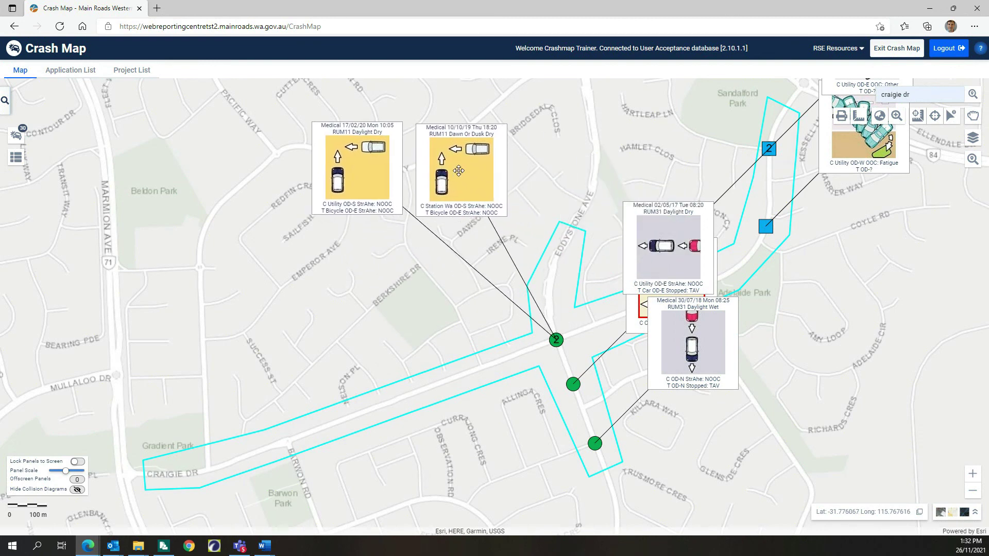
{"action": "left_click_drag", "start_coordinate": [663, 246], "coordinate": [933, 354]}
{"action": "left_click_drag", "start_coordinate": [723, 359], "coordinate": [841, 466]}
{"action": "left_click_drag", "start_coordinate": [698, 283], "coordinate": [341, 424]}
Step: Place the Hospital 24/10/18 and 12/09/20 diagrams near Craigie Dr and Hamlet Clos, and close the 30/07/18 diagram
{"action": "left_click_drag", "start_coordinate": [826, 164], "coordinate": [649, 373]}
{"action": "left_click_drag", "start_coordinate": [672, 198], "coordinate": [631, 280]}
{"action": "left_click_drag", "start_coordinate": [788, 152], "coordinate": [547, 268]}
{"action": "left_click_drag", "start_coordinate": [586, 325], "coordinate": [549, 236]}
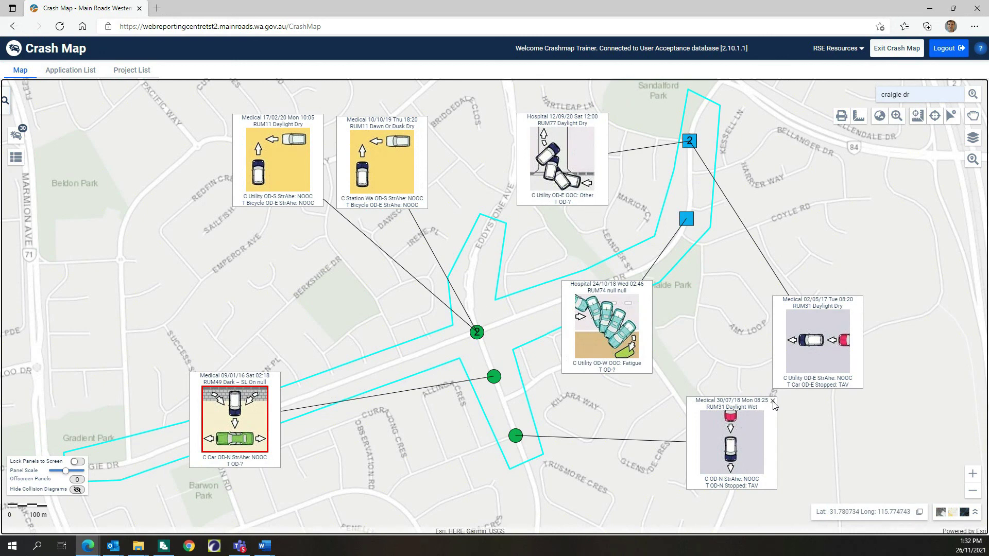
{"action": "left_click", "coordinate": [772, 402]}
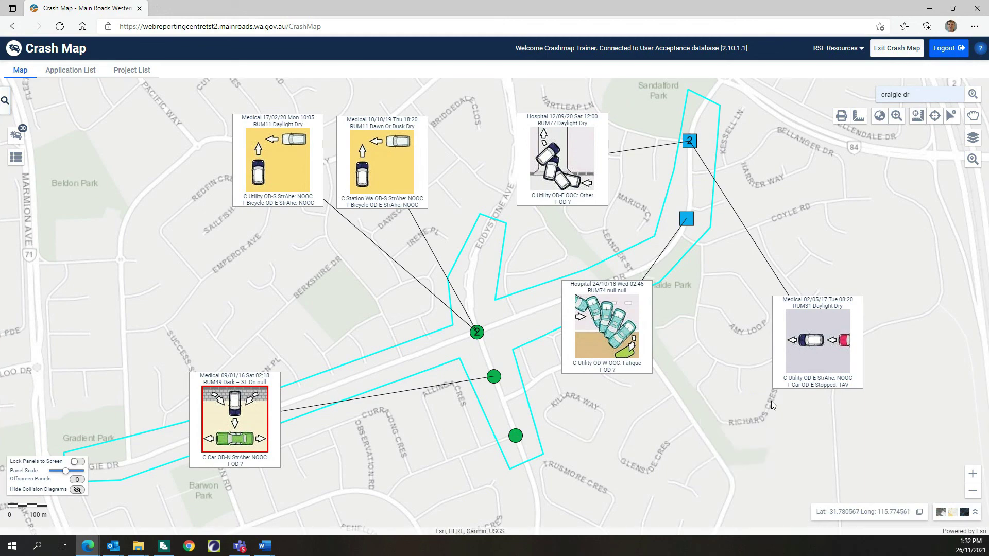
Step: Bring back the Medical 30/07/18 diagram and place it in open space beside Trusmore Cres
{"action": "left_click", "coordinate": [16, 136]}
{"action": "left_click", "coordinate": [583, 156]}
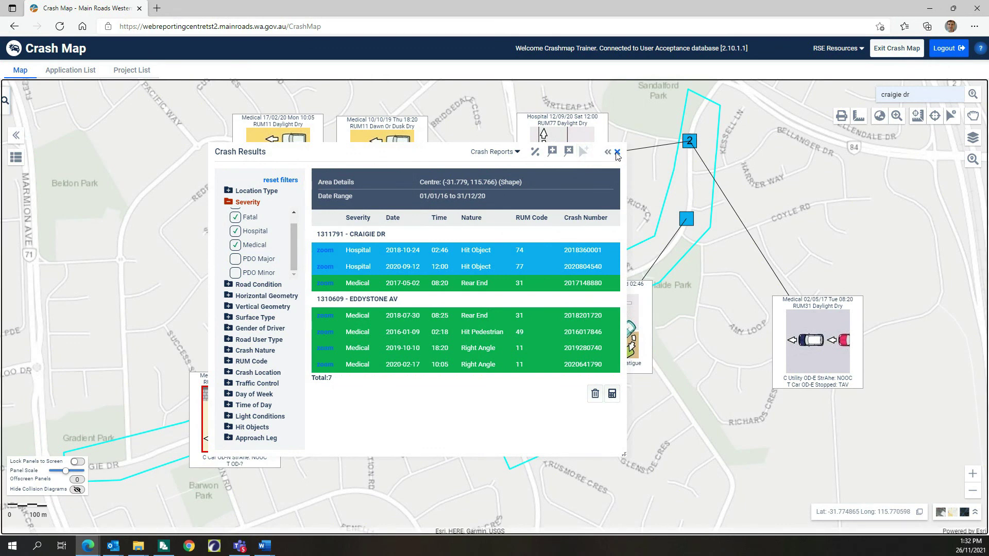
{"action": "left_click_drag", "start_coordinate": [450, 161], "coordinate": [301, 158]}
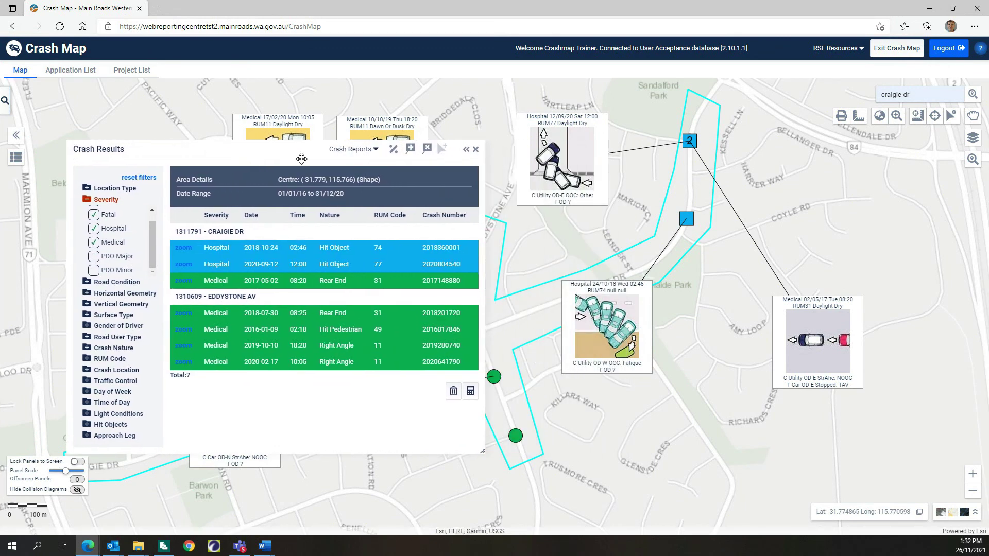
{"action": "left_click", "coordinate": [516, 437]}
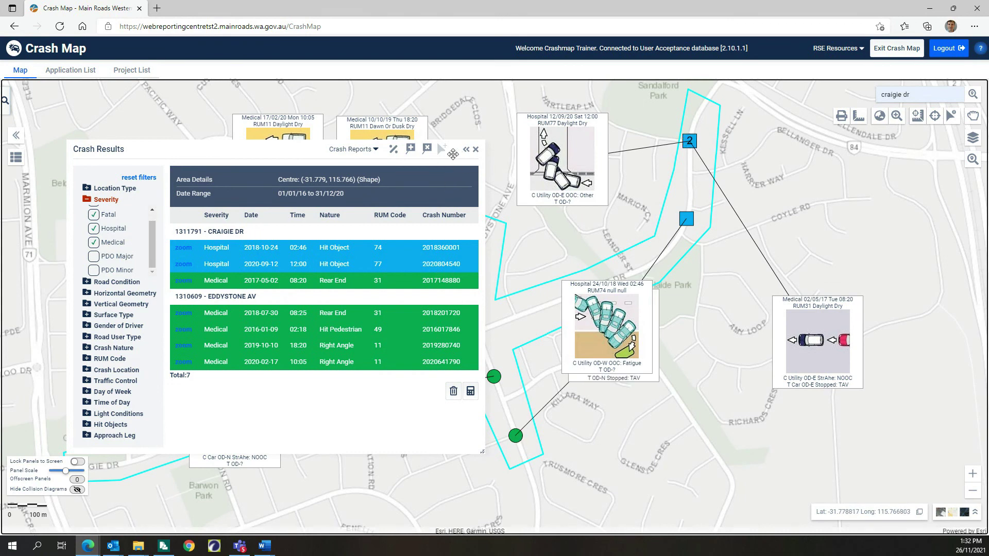
{"action": "left_click", "coordinate": [476, 149]}
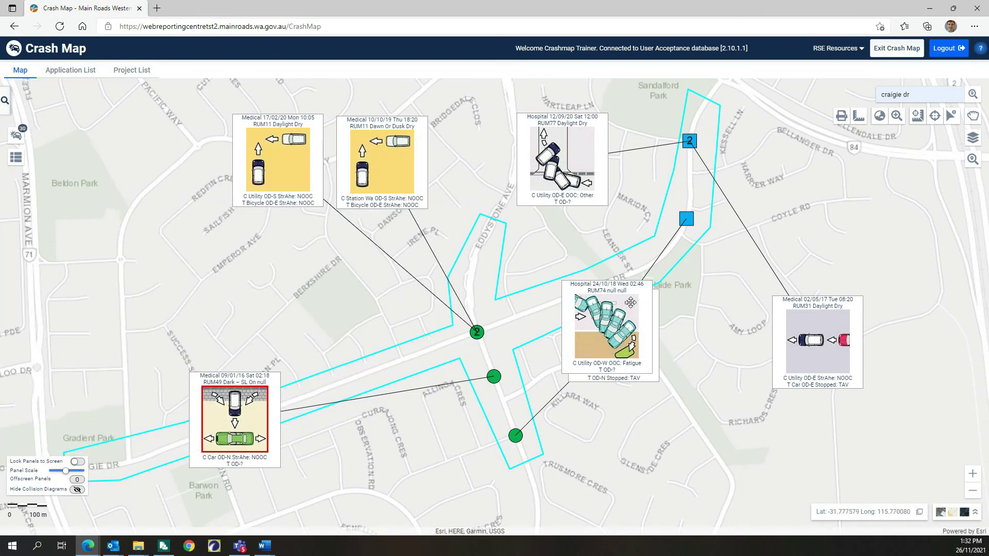
{"action": "left_click_drag", "start_coordinate": [642, 378], "coordinate": [713, 496]}
{"action": "left_click_drag", "start_coordinate": [535, 412], "coordinate": [563, 410]}
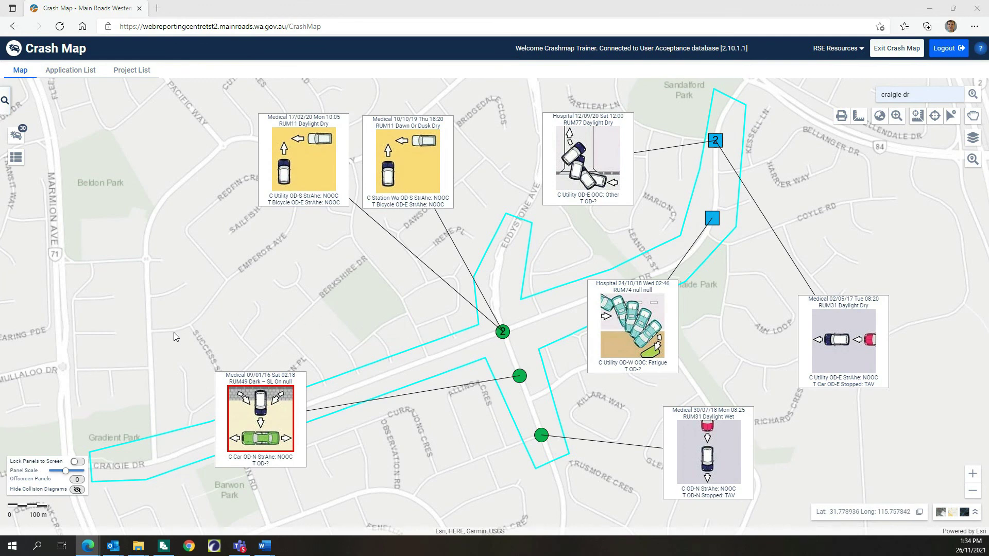
{"action": "left_click", "coordinate": [41, 492]}
{"action": "left_click", "coordinate": [384, 349]}
Step: Pan the map with the diagram cards fixed on screen, then unfix the cards
{"action": "left_click_drag", "start_coordinate": [384, 348], "coordinate": [363, 359]}
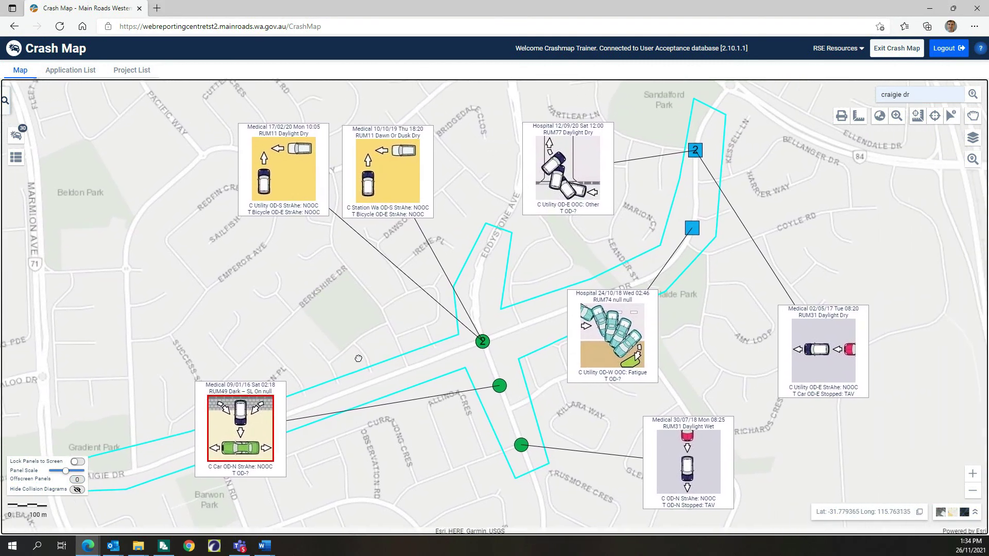
{"action": "left_click", "coordinate": [76, 462]}
{"action": "left_click_drag", "start_coordinate": [297, 369], "coordinate": [355, 373]}
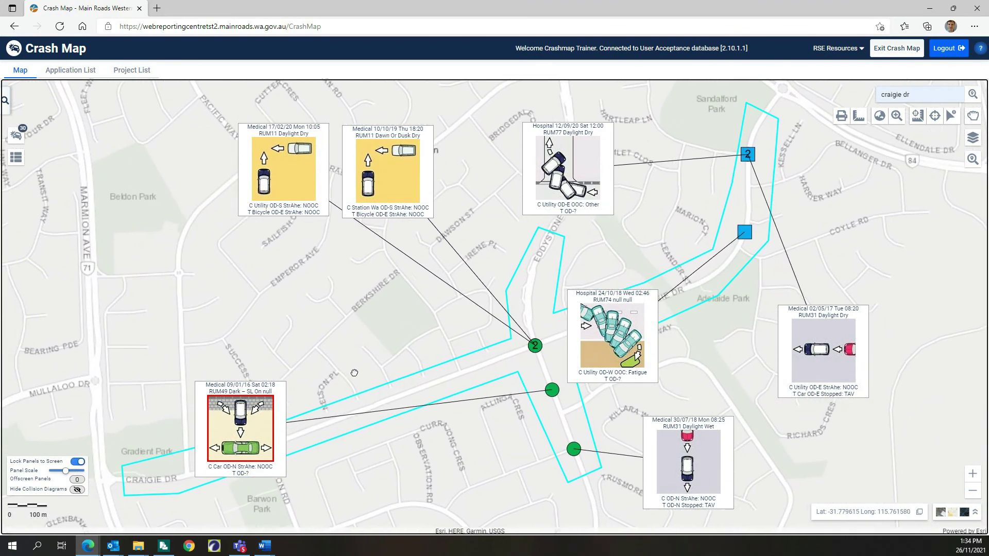
{"action": "left_click", "coordinate": [82, 464]}
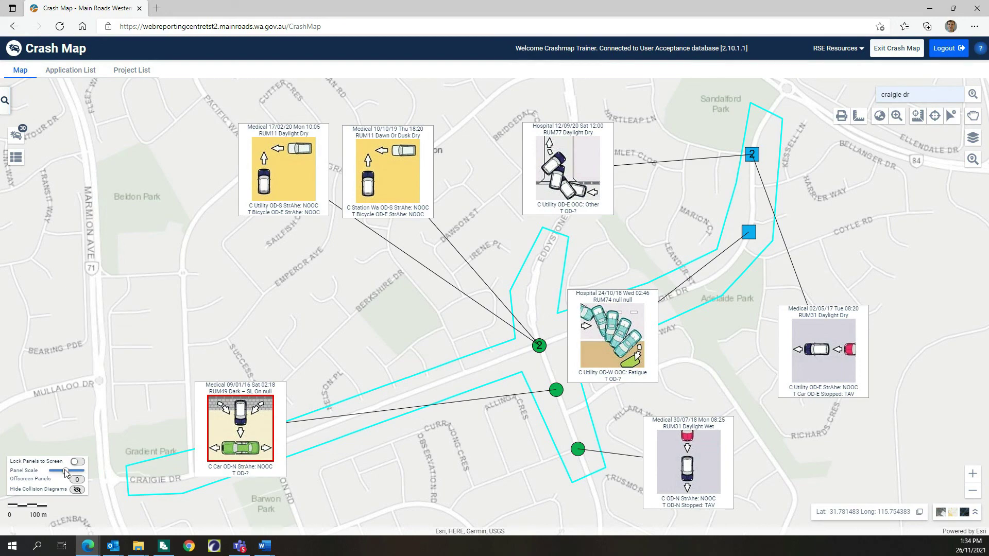
Step: Resize the collision diagram cards to a medium size and pan to the area south of Craigie Dr
{"action": "mouse_move", "coordinate": [66, 472]}
{"action": "left_mouse_down"}
{"action": "mouse_move", "coordinate": [81, 473]}
{"action": "mouse_move", "coordinate": [56, 473]}
{"action": "left_mouse_up"}
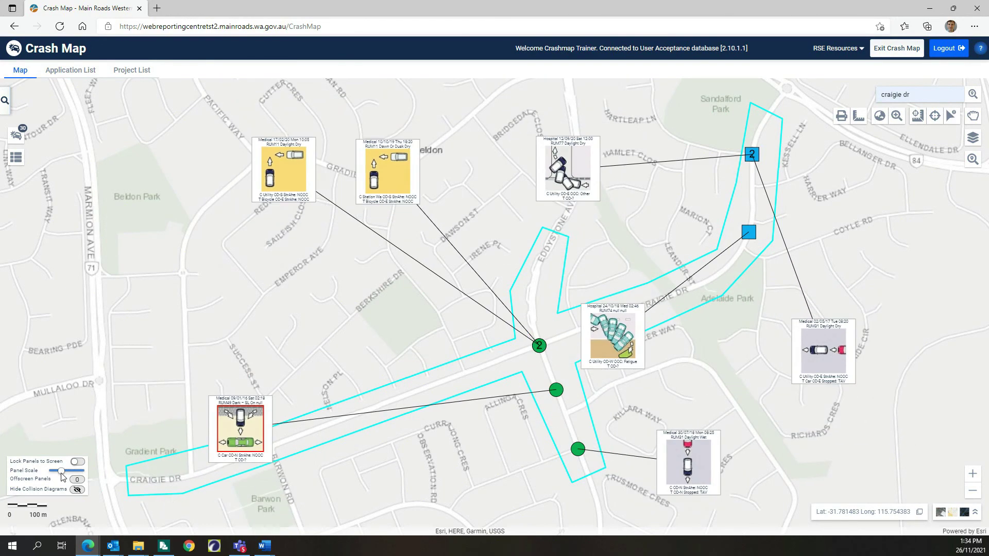
{"action": "left_click_drag", "start_coordinate": [56, 472], "coordinate": [66, 473]}
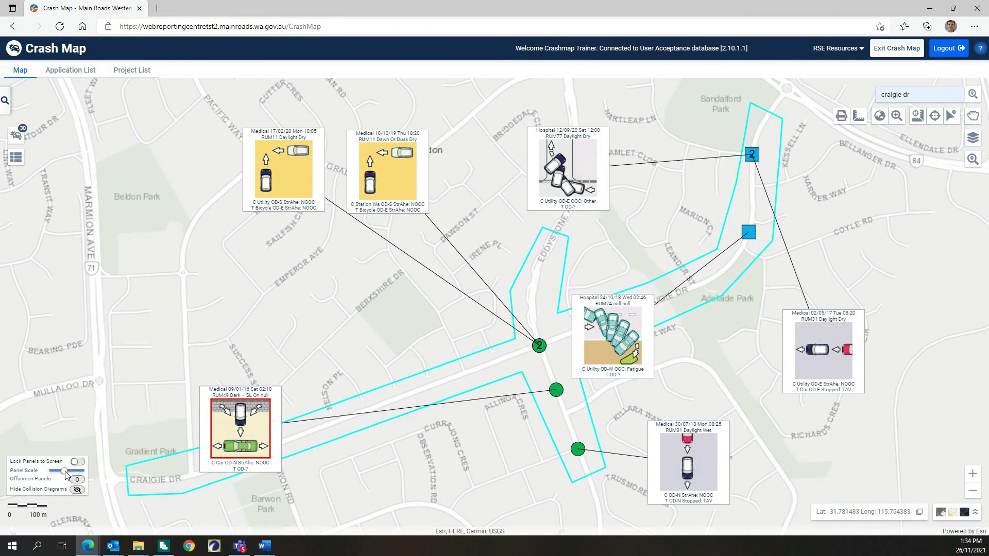
{"action": "left_click_drag", "start_coordinate": [478, 388], "coordinate": [463, 233]}
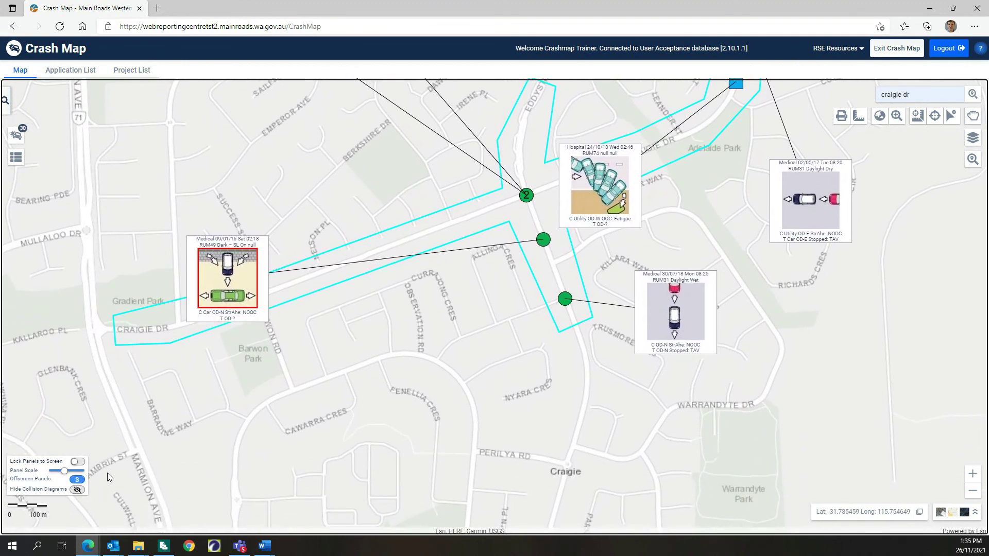
Step: Recentre on the Craigie Dr query area and toggle the collision diagrams off, on, then off again
{"action": "left_click_drag", "start_coordinate": [430, 297], "coordinate": [426, 422]}
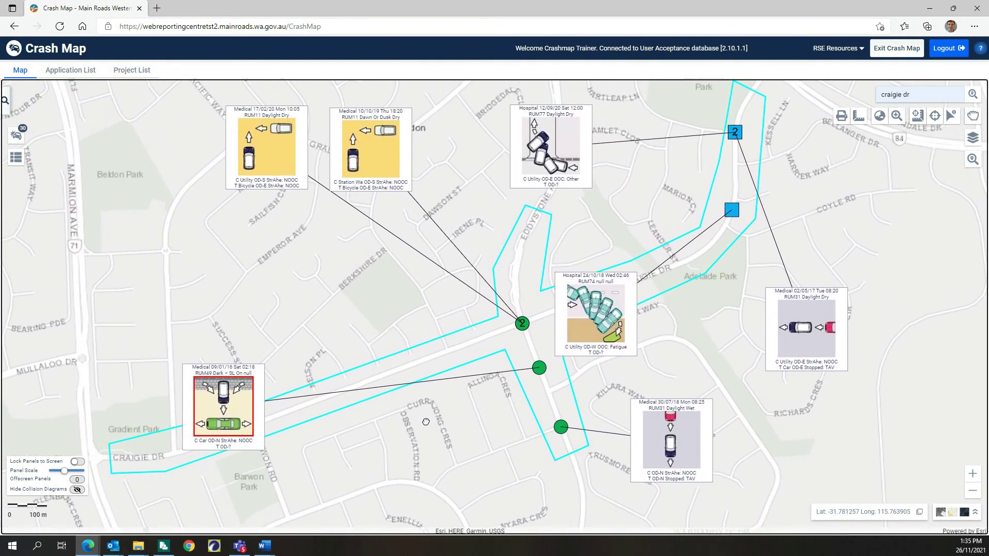
{"action": "left_click", "coordinate": [78, 490]}
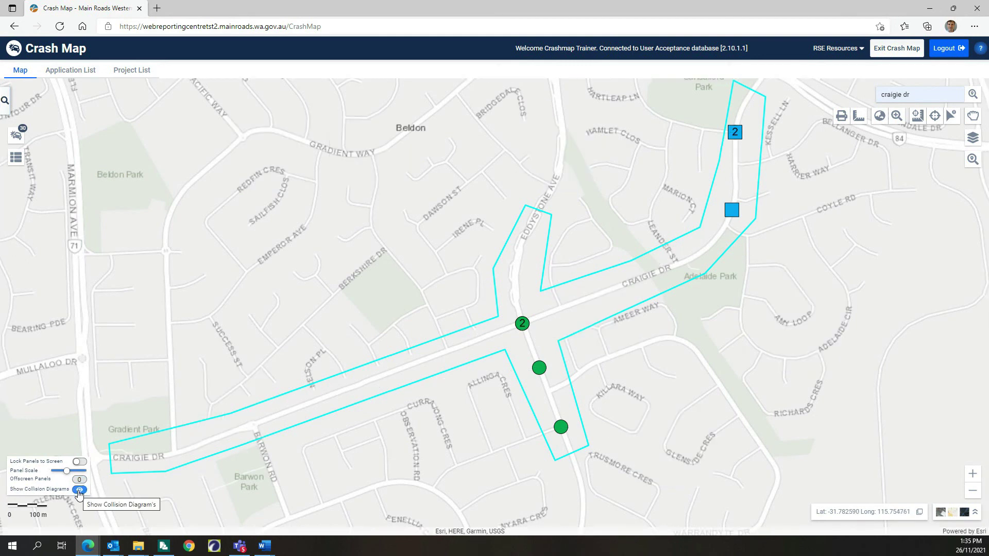
{"action": "left_click", "coordinate": [79, 490]}
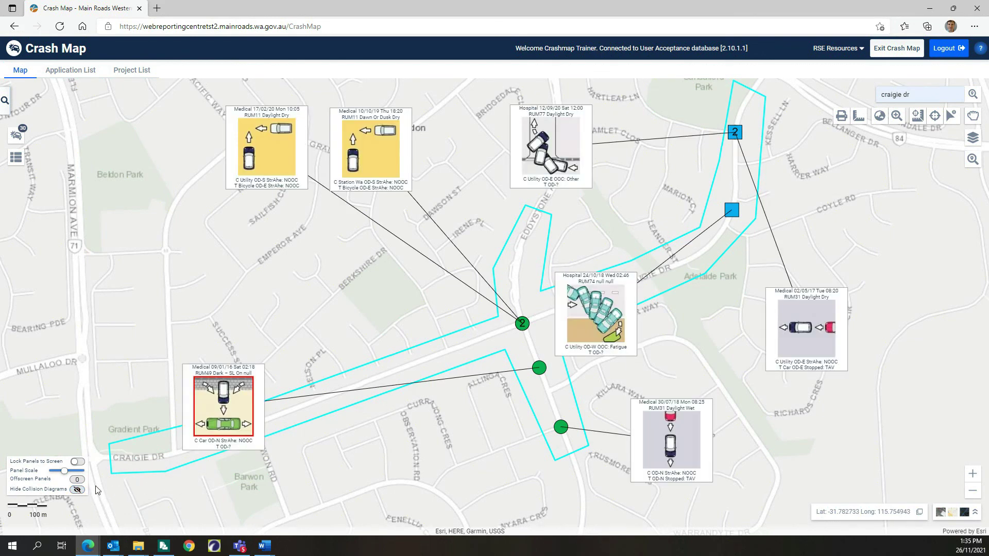
{"action": "left_click", "coordinate": [79, 490]}
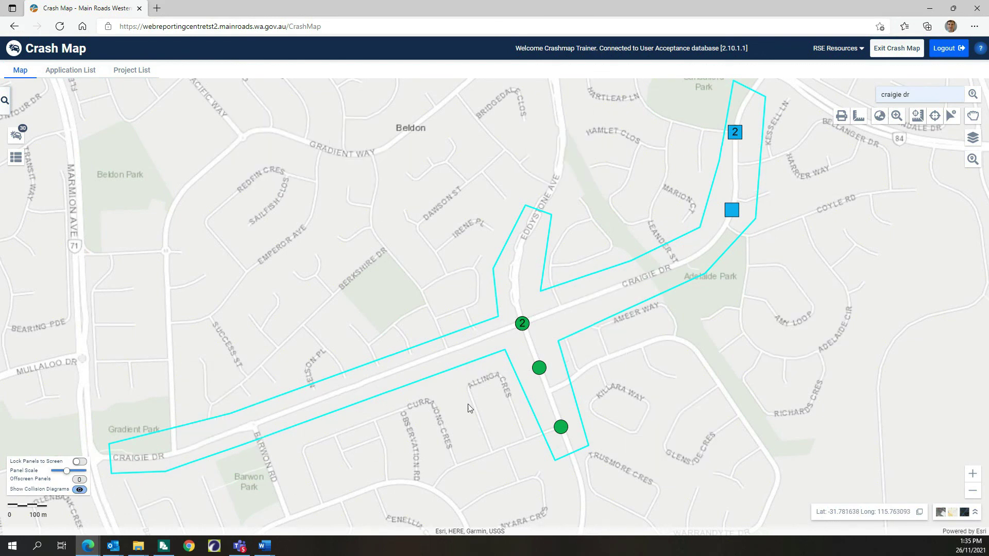
{"action": "left_click", "coordinate": [973, 137]}
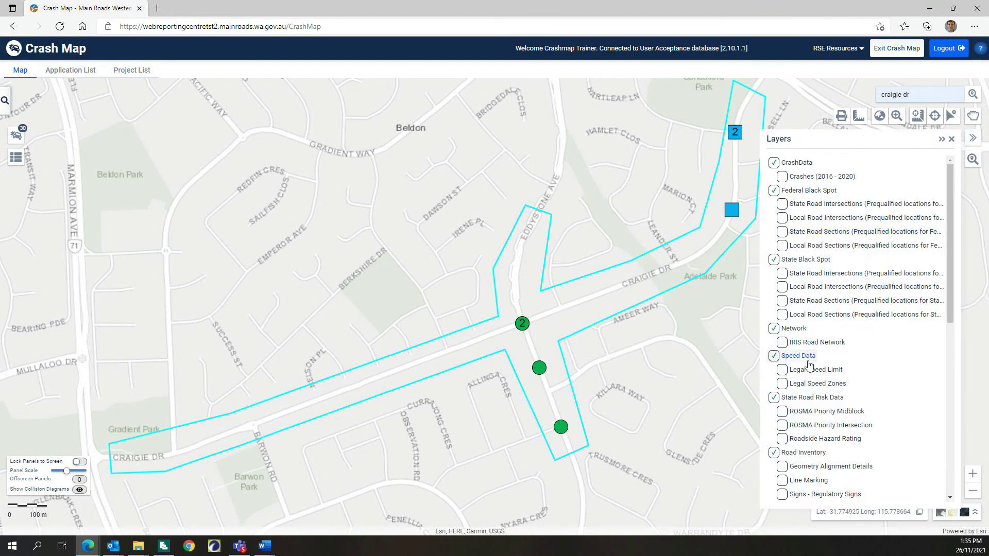
Step: Preview the Signs - Regulatory Signs layer, switch it back off, then briefly show and rehide the diagrams
{"action": "scroll", "coordinate": [823, 398], "scroll_direction": "down", "scroll_amount": 5}
{"action": "scroll", "coordinate": [823, 398], "scroll_direction": "down", "scroll_amount": 2}
{"action": "scroll", "coordinate": [803, 397], "scroll_direction": "up", "scroll_amount": 5}
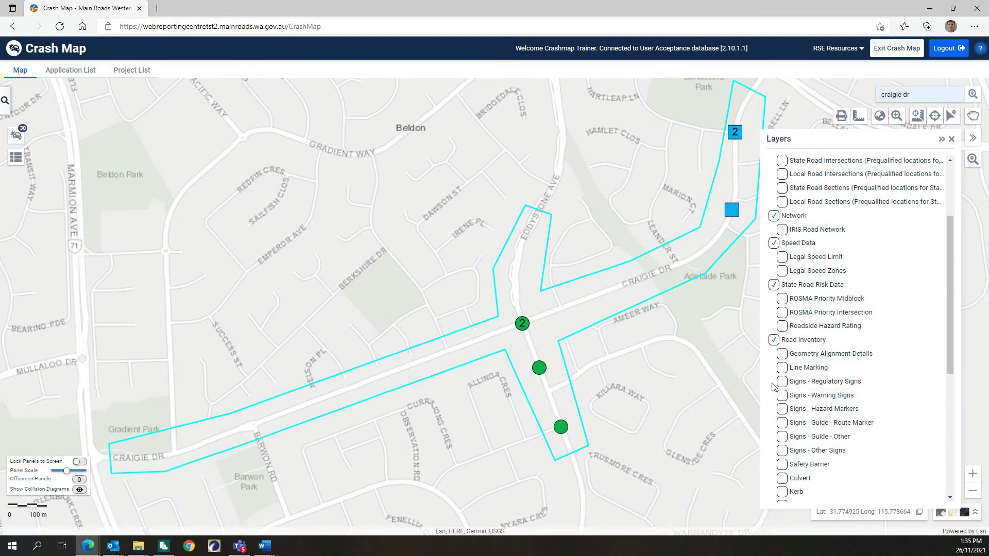
{"action": "left_click", "coordinate": [782, 382]}
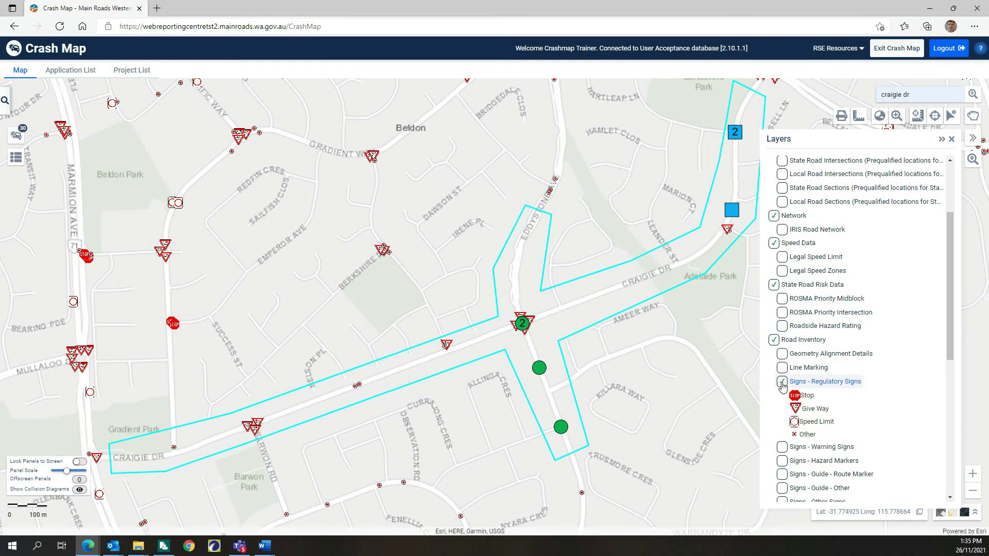
{"action": "left_click", "coordinate": [782, 383]}
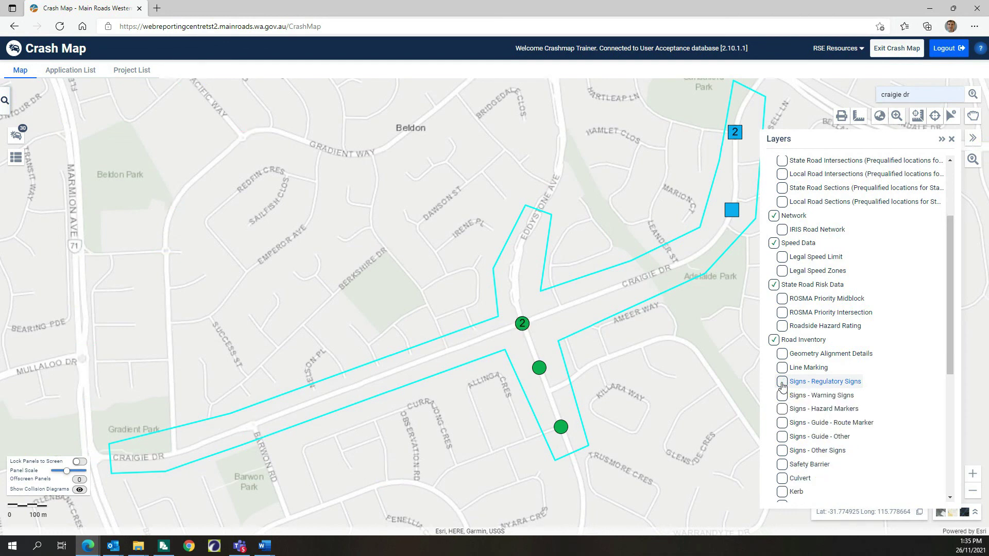
{"action": "left_click", "coordinate": [953, 140]}
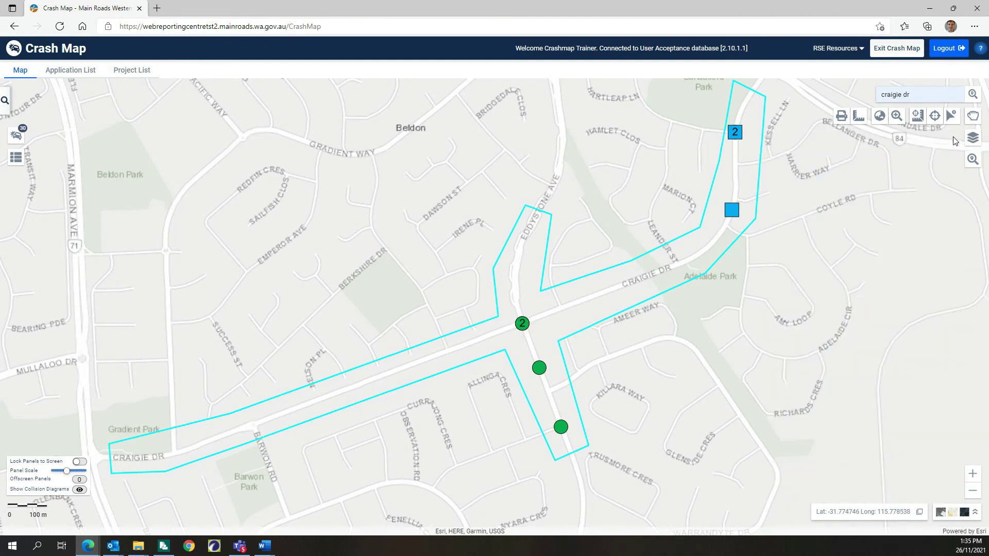
{"action": "left_click", "coordinate": [78, 491]}
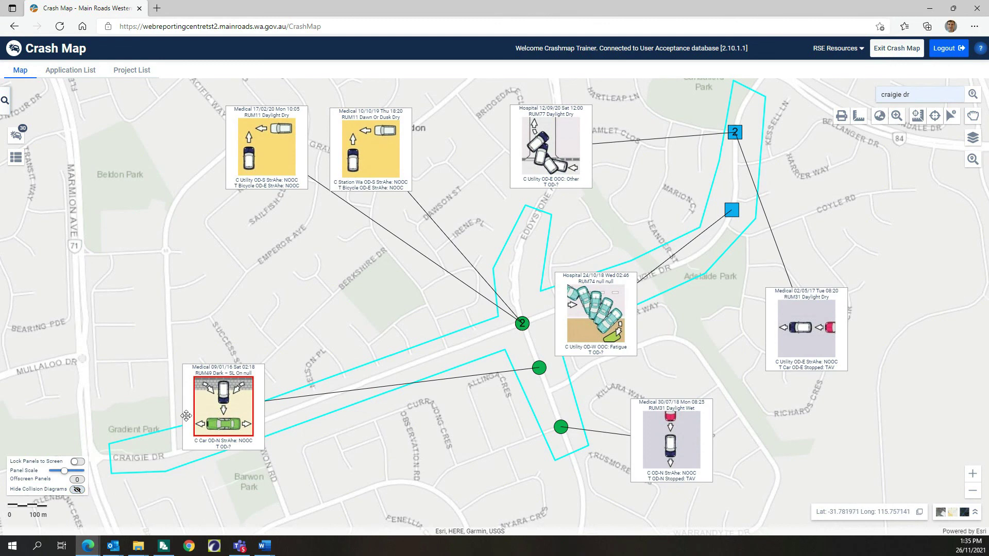
{"action": "left_click", "coordinate": [78, 491]}
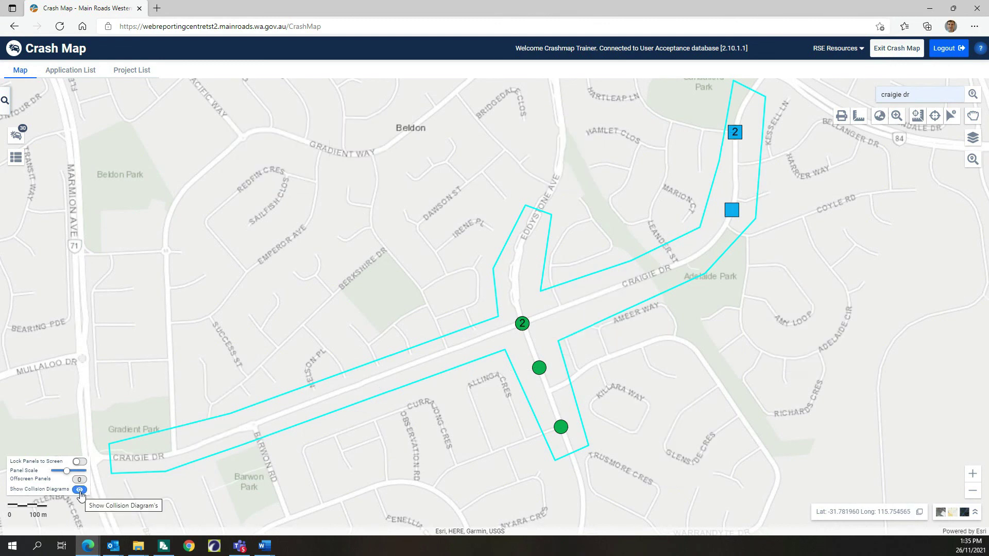
Step: Reset the collision diagrams by removing and re-adding all of them from Crash Results
{"action": "left_click", "coordinate": [79, 491]}
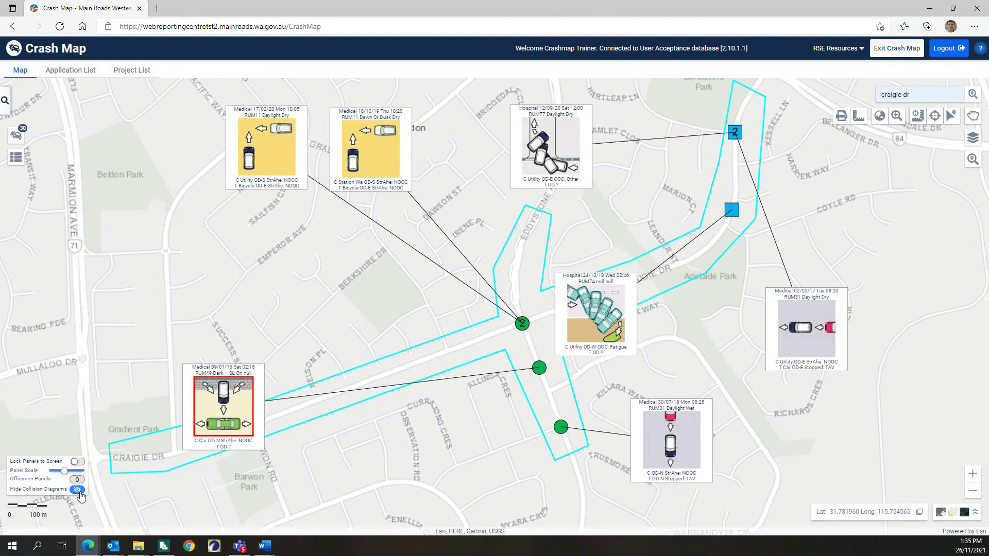
{"action": "left_click", "coordinate": [18, 136]}
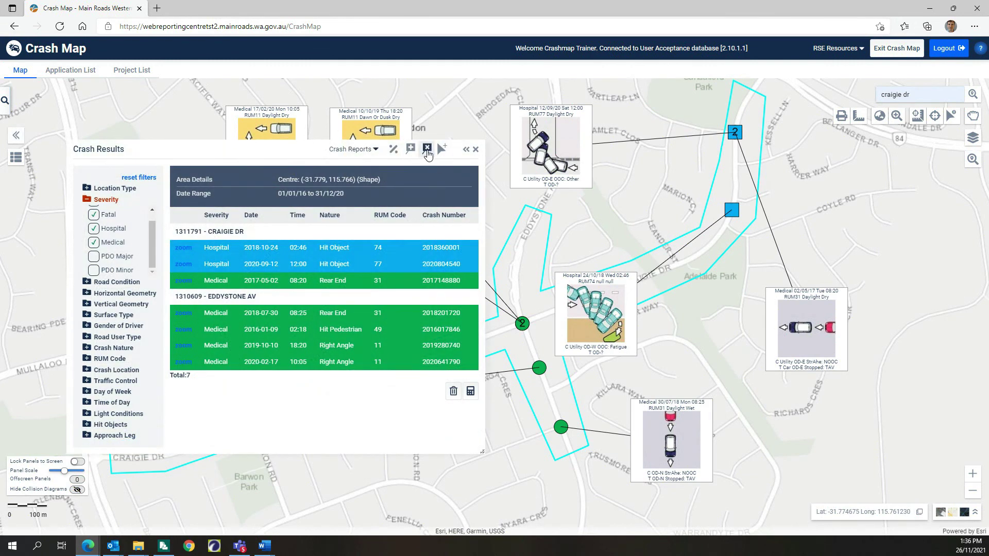
{"action": "left_click", "coordinate": [427, 149]}
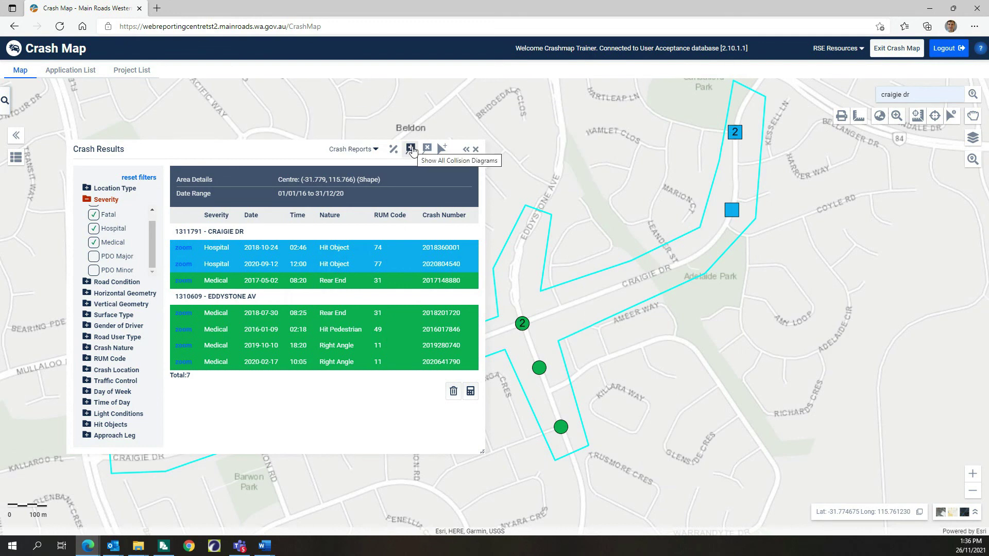
{"action": "left_click", "coordinate": [410, 149]}
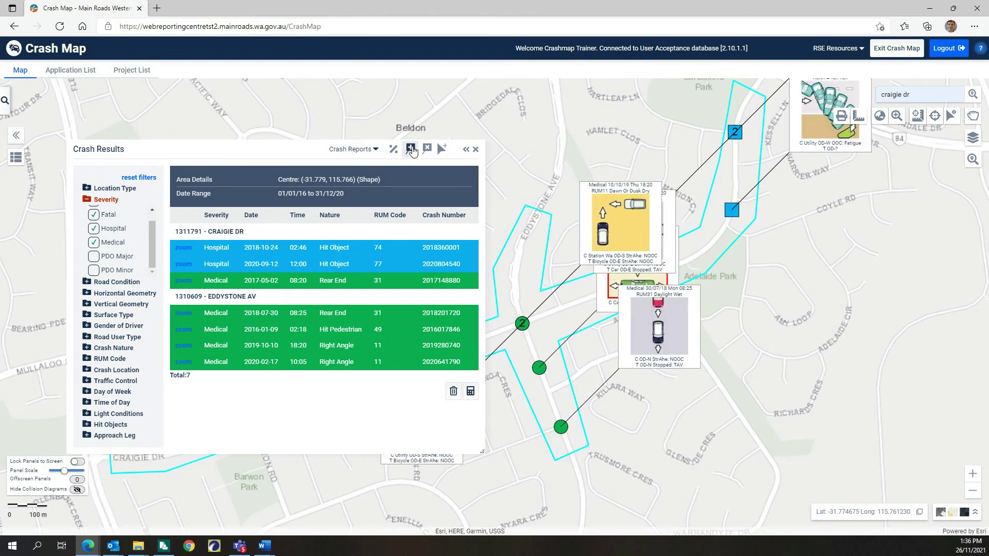
{"action": "left_click", "coordinate": [475, 150]}
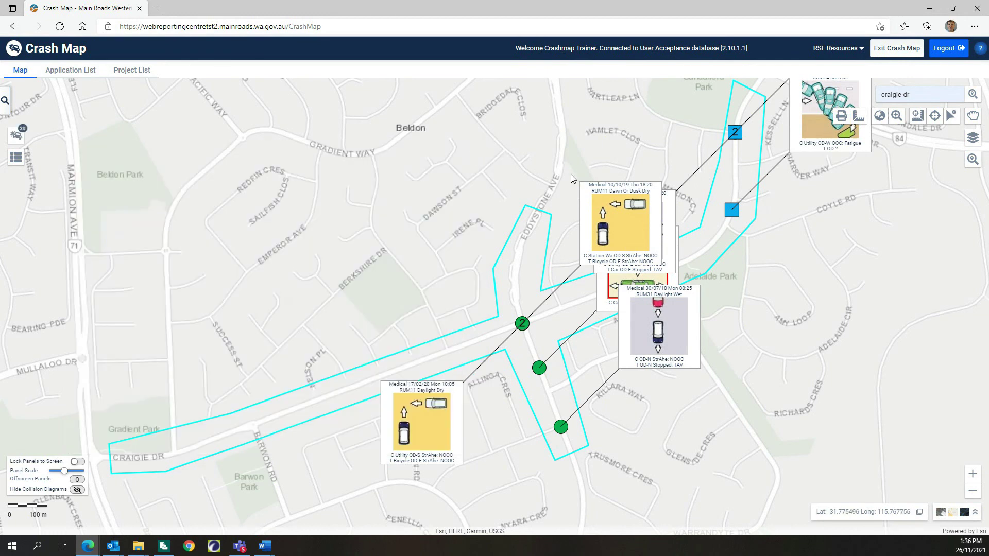
Step: Arrange all seven diagrams, 17/02/20 through 12/09/20, around the Craigie Dr junctions, then hide them
{"action": "left_click_drag", "start_coordinate": [599, 214], "coordinate": [379, 185]}
{"action": "left_click_drag", "start_coordinate": [431, 421], "coordinate": [286, 191]}
{"action": "left_click_drag", "start_coordinate": [629, 320], "coordinate": [858, 414]}
{"action": "left_click_drag", "start_coordinate": [638, 245], "coordinate": [901, 322]}
{"action": "left_click_drag", "start_coordinate": [817, 136], "coordinate": [743, 356]}
{"action": "left_click_drag", "start_coordinate": [614, 295], "coordinate": [397, 460]}
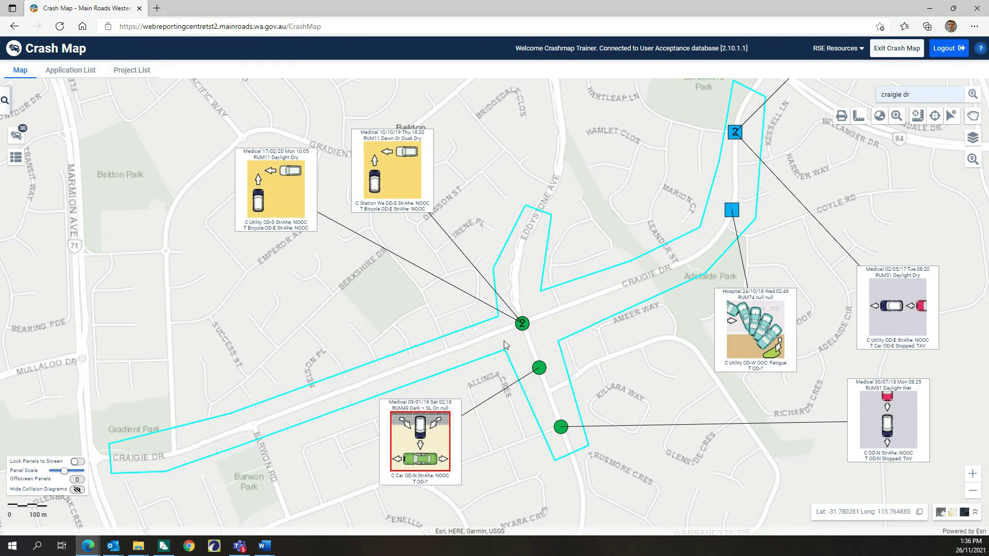
{"action": "left_click_drag", "start_coordinate": [647, 193], "coordinate": [633, 230]}
{"action": "left_click_drag", "start_coordinate": [797, 108], "coordinate": [566, 262]}
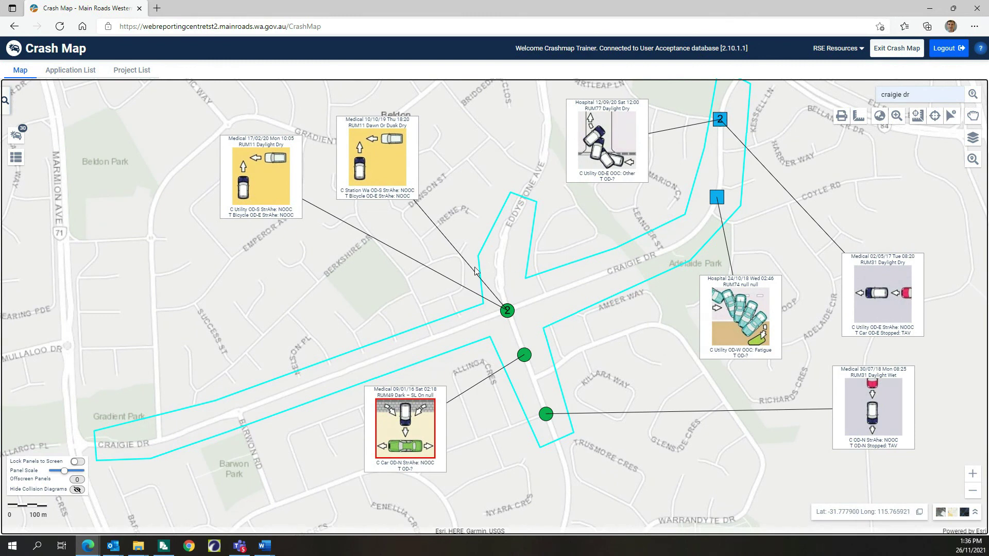
{"action": "left_click", "coordinate": [76, 494]}
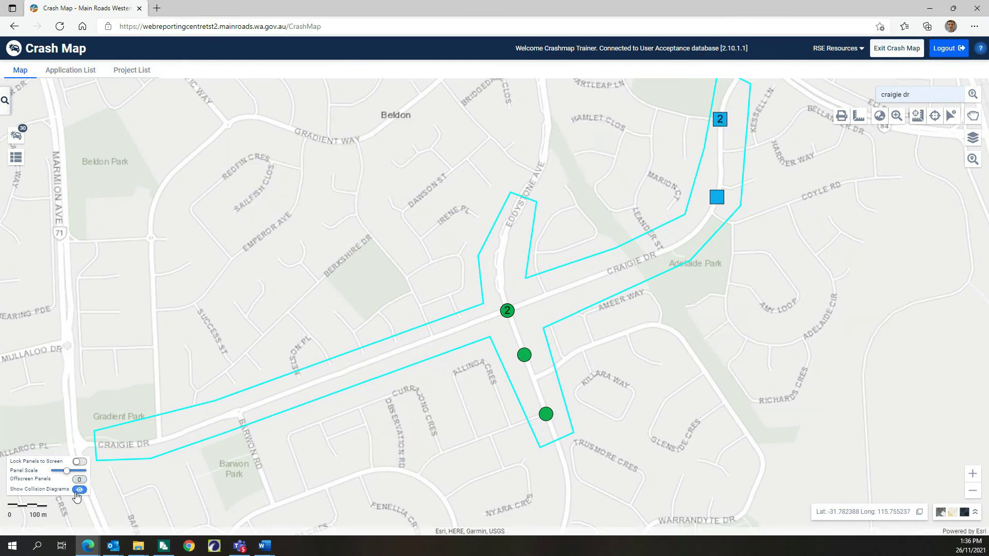
Step: Show the seven rearranged collision diagrams again around the Craigie Dr junctions
{"action": "left_click", "coordinate": [76, 493]}
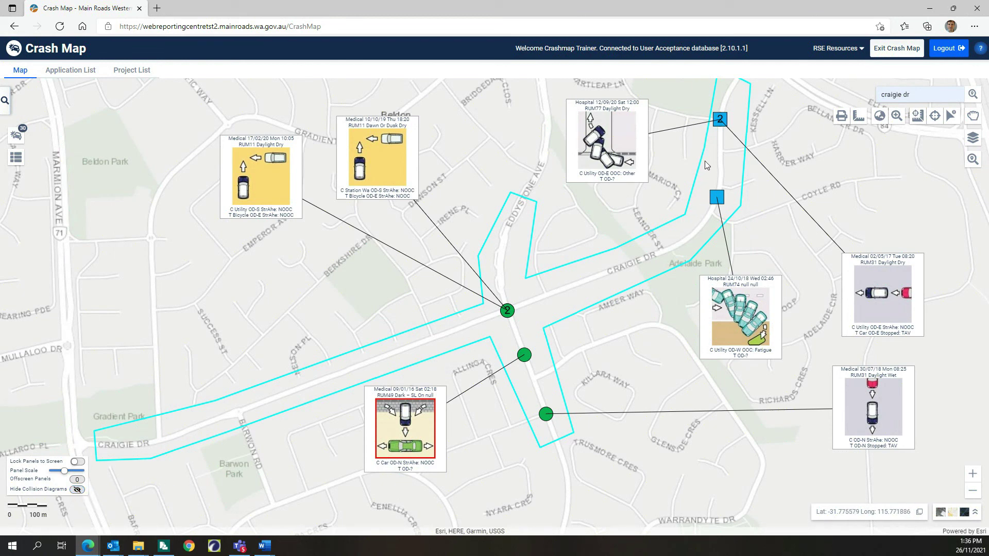
Step: Open Crash Details for the Hospital 12/09/20 Craigie Dr–Sandalford Dr crash and reposition the dialog
{"action": "left_click", "coordinate": [721, 121]}
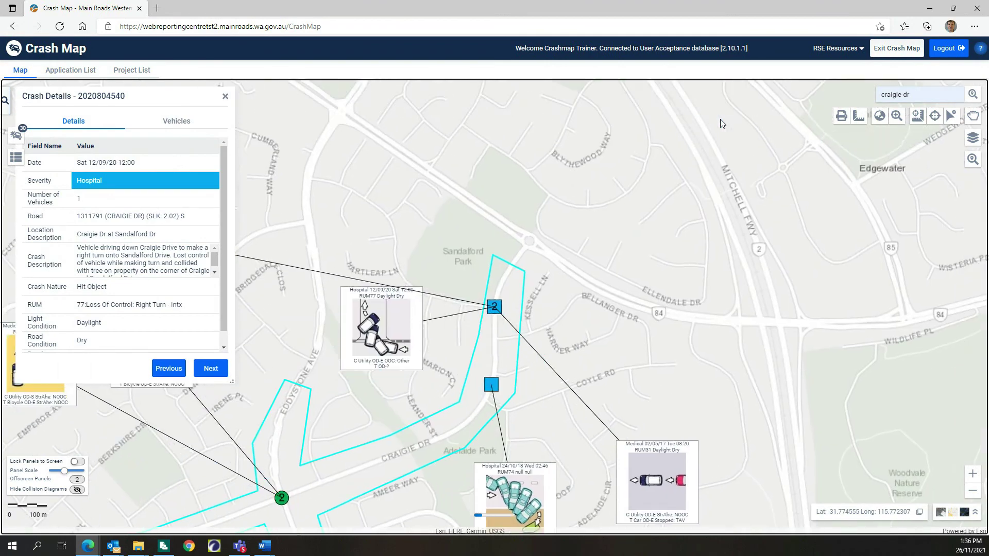
{"action": "left_click_drag", "start_coordinate": [683, 332], "coordinate": [847, 178]}
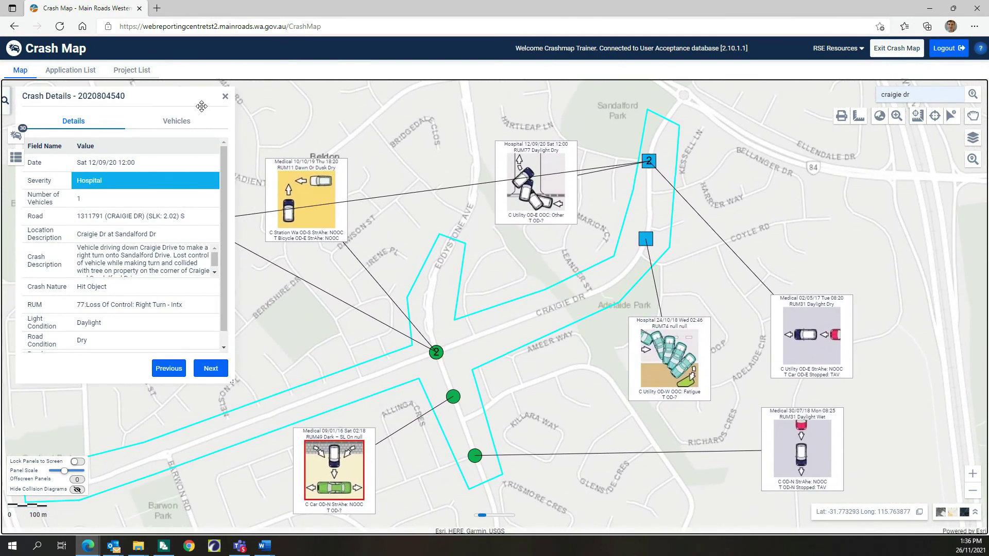
{"action": "left_click_drag", "start_coordinate": [143, 107], "coordinate": [271, 132]}
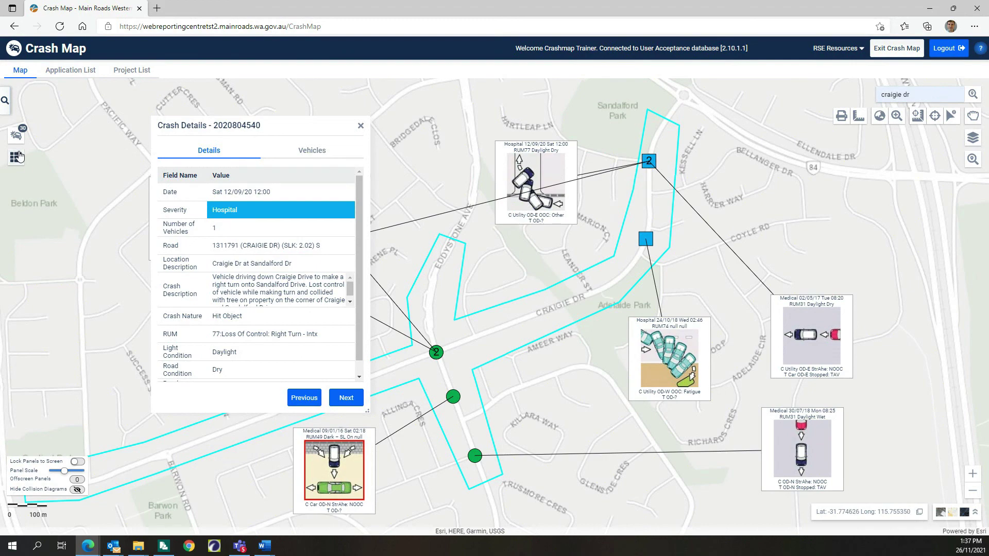
{"action": "left_click", "coordinate": [16, 135]}
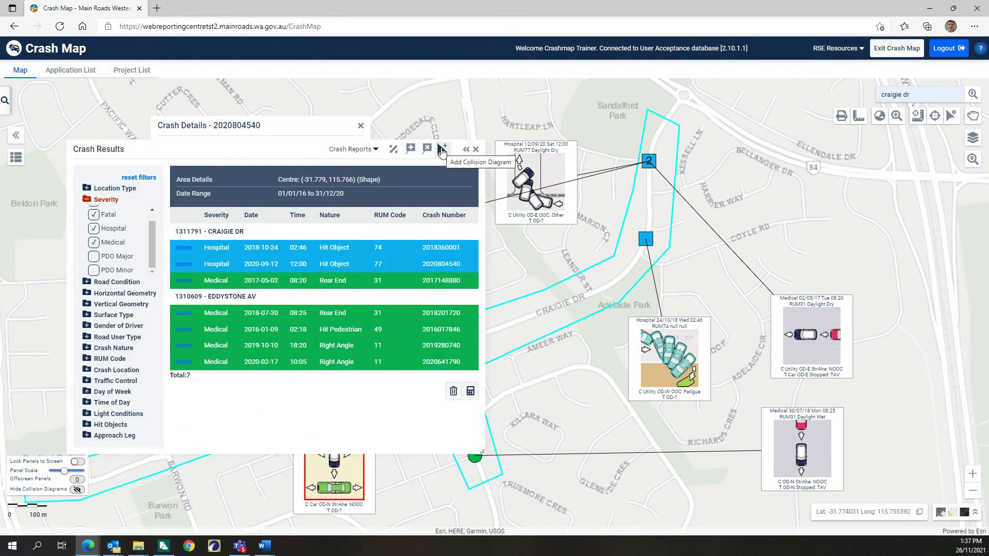
{"action": "left_click", "coordinate": [476, 150]}
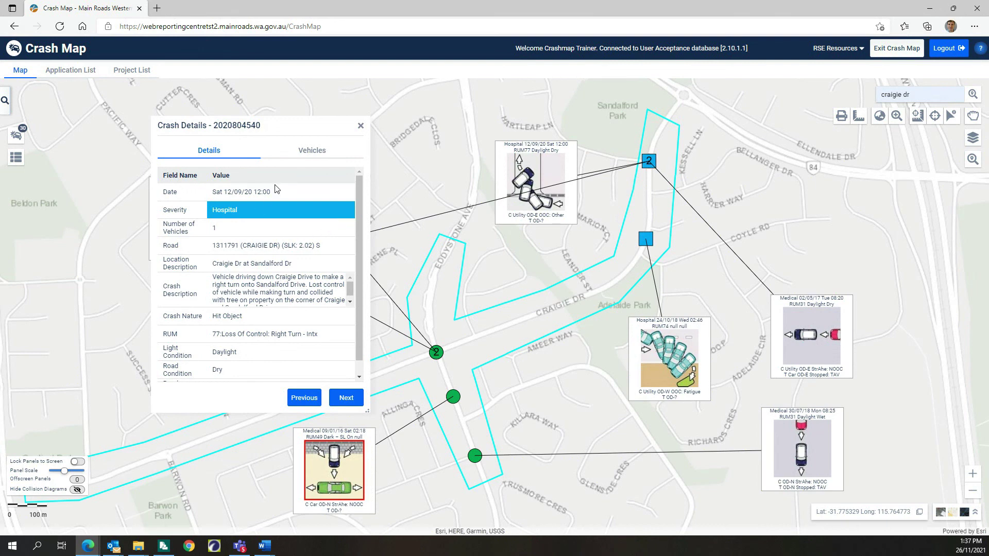
{"action": "left_click", "coordinate": [313, 159]}
Step: Widen the 12/09/20 Crash Details to read the full description, check vehicles, then return to Details
{"action": "left_click", "coordinate": [231, 157]}
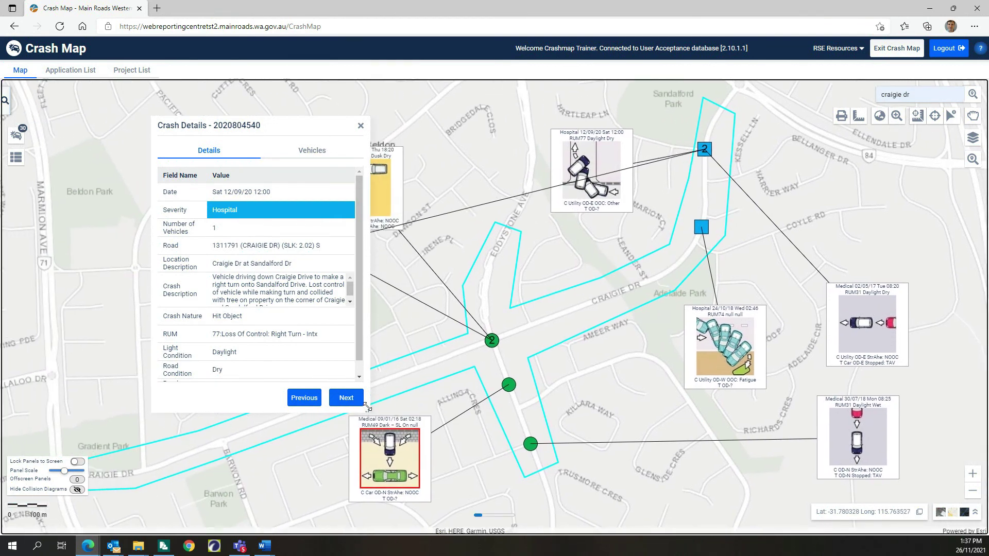
{"action": "left_click_drag", "start_coordinate": [367, 414], "coordinate": [563, 411]}
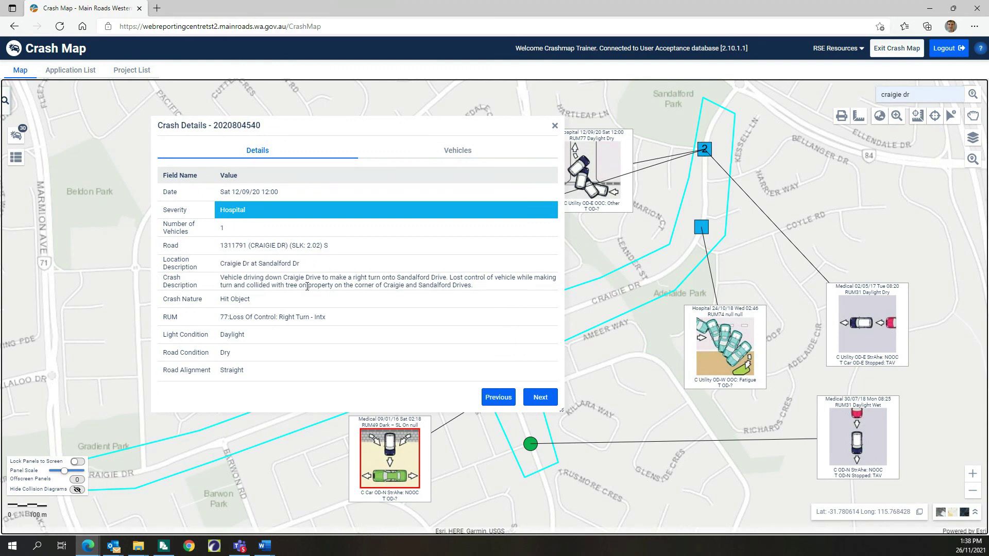
{"action": "left_click", "coordinate": [459, 151]}
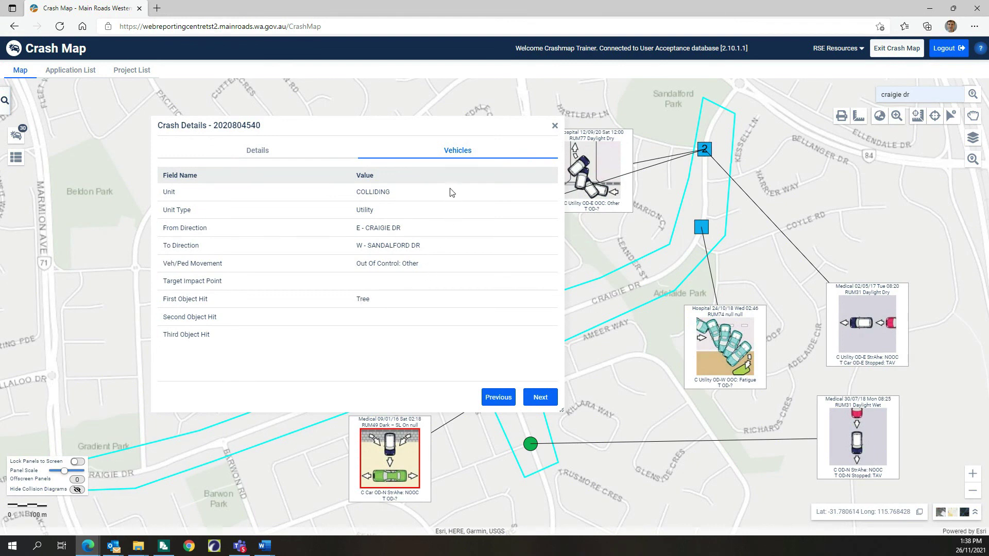
{"action": "left_click_drag", "start_coordinate": [563, 411], "coordinate": [404, 410]}
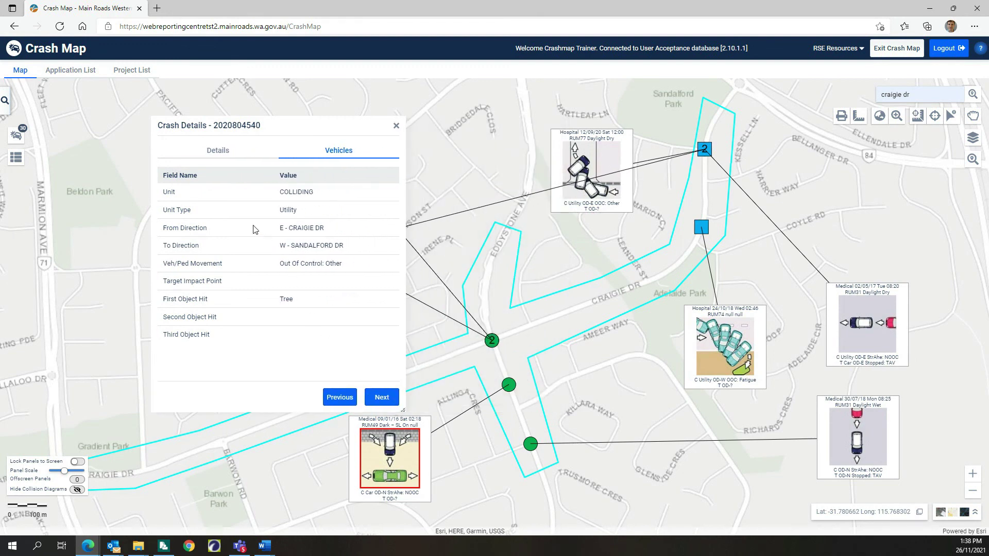
{"action": "left_click", "coordinate": [209, 152]}
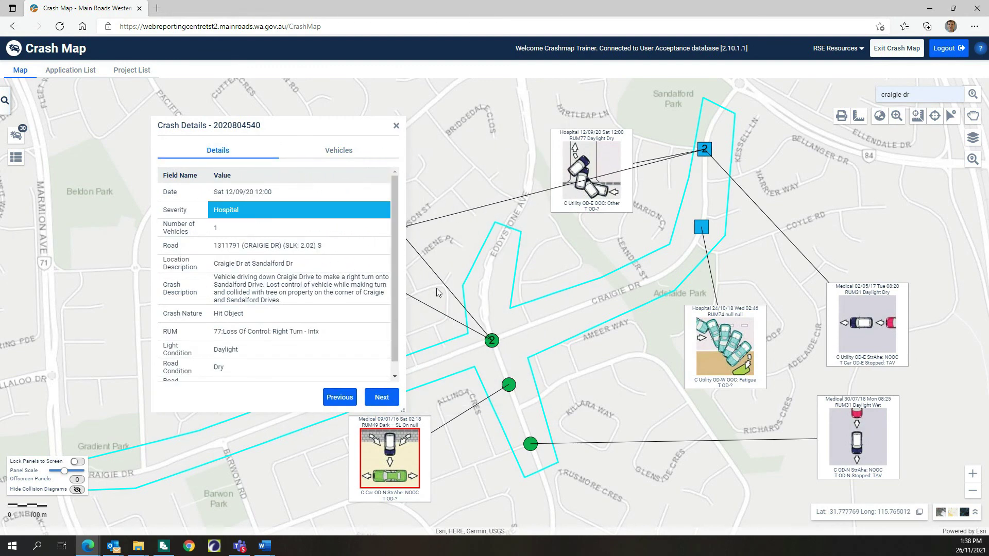